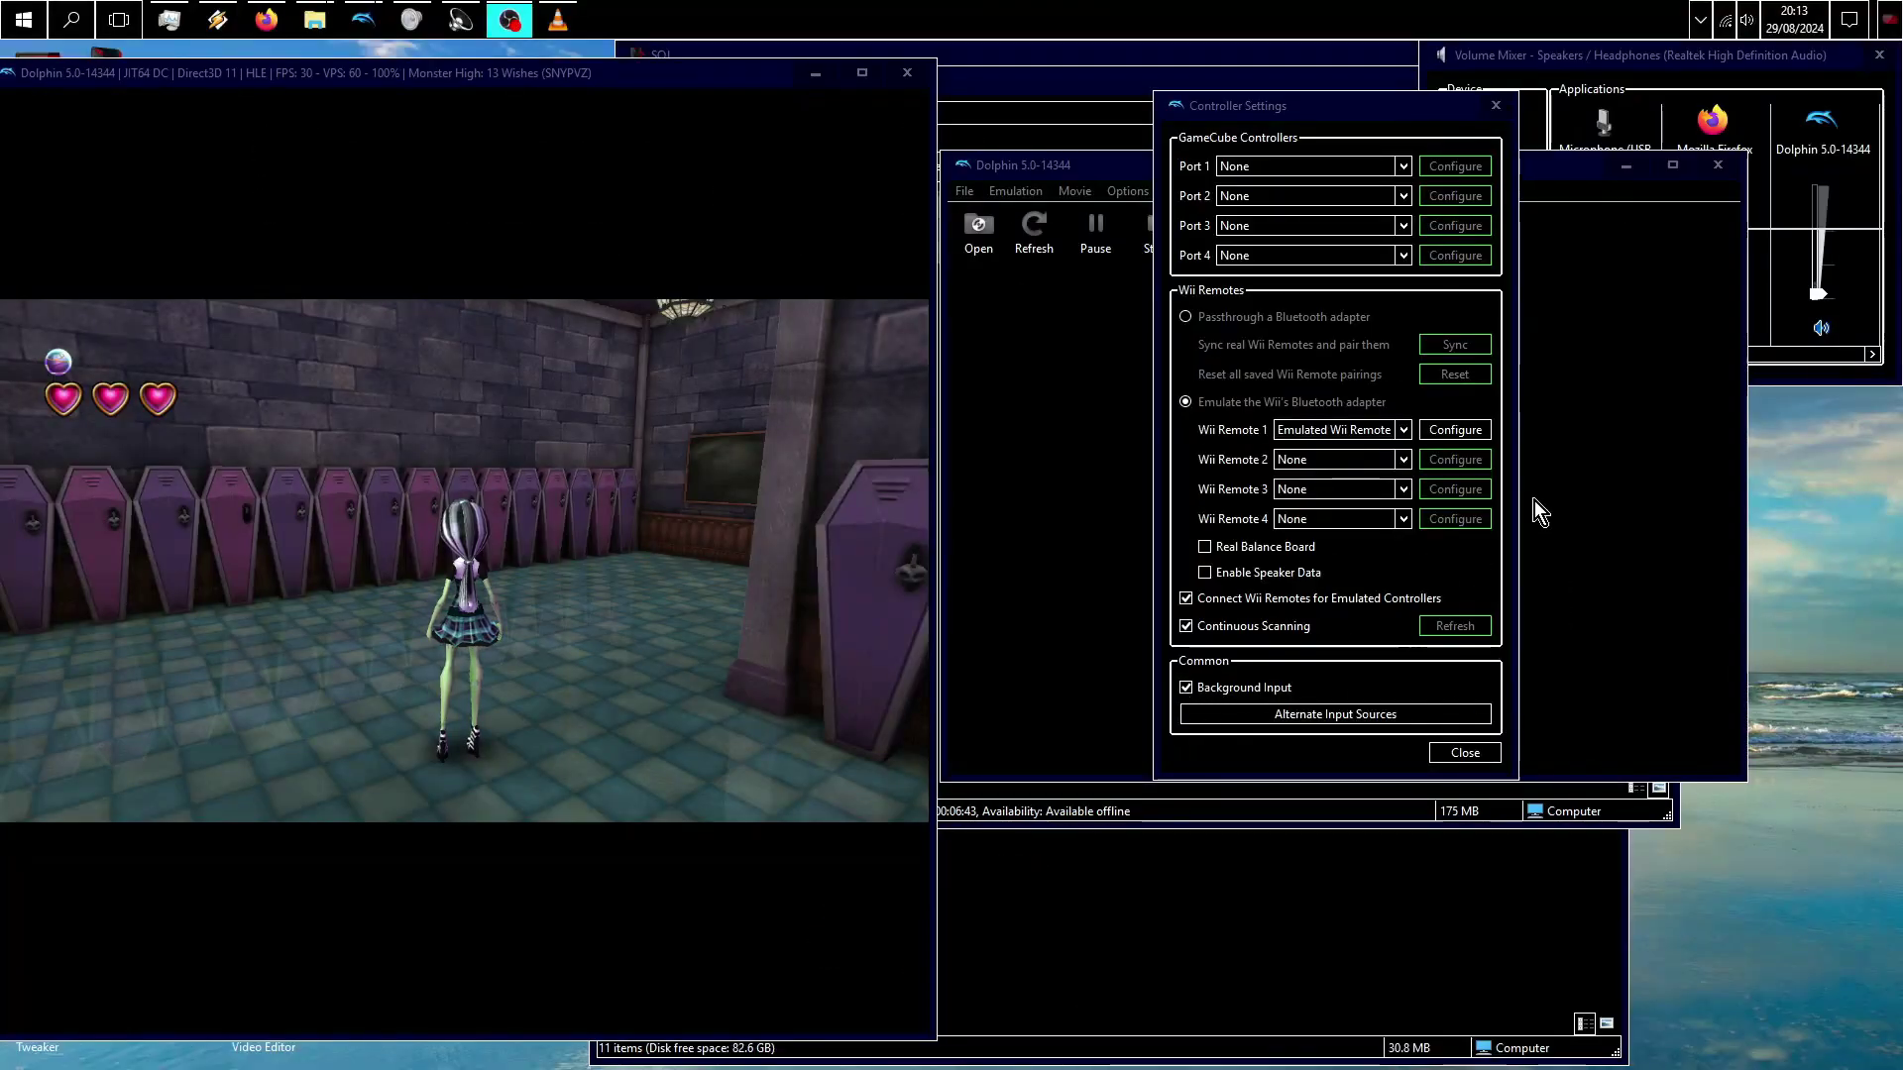
Step: Move the Dolphin main window higher, enlarge it, and reopen the Controllers settings
{"action": "left_click", "coordinate": [1493, 113]}
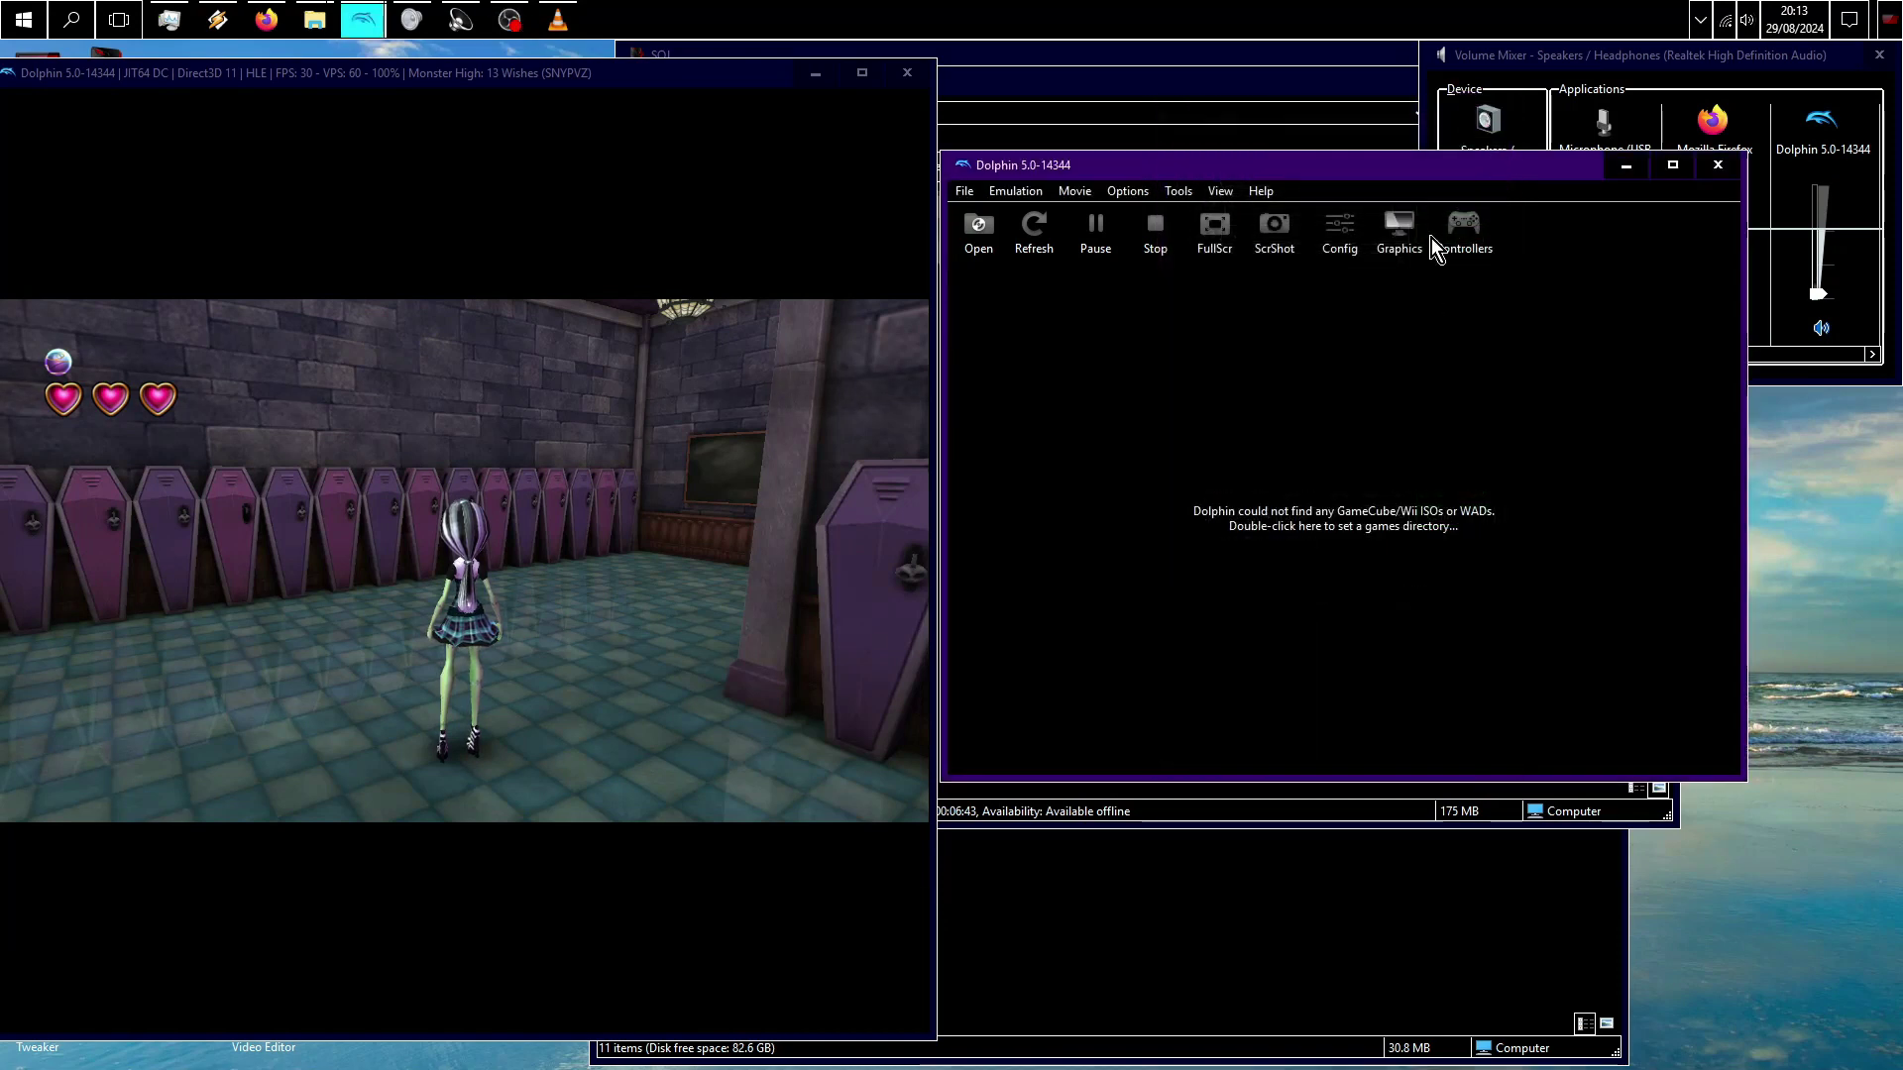
{"action": "left_click_drag", "start_coordinate": [1435, 165], "coordinate": [1445, 87]}
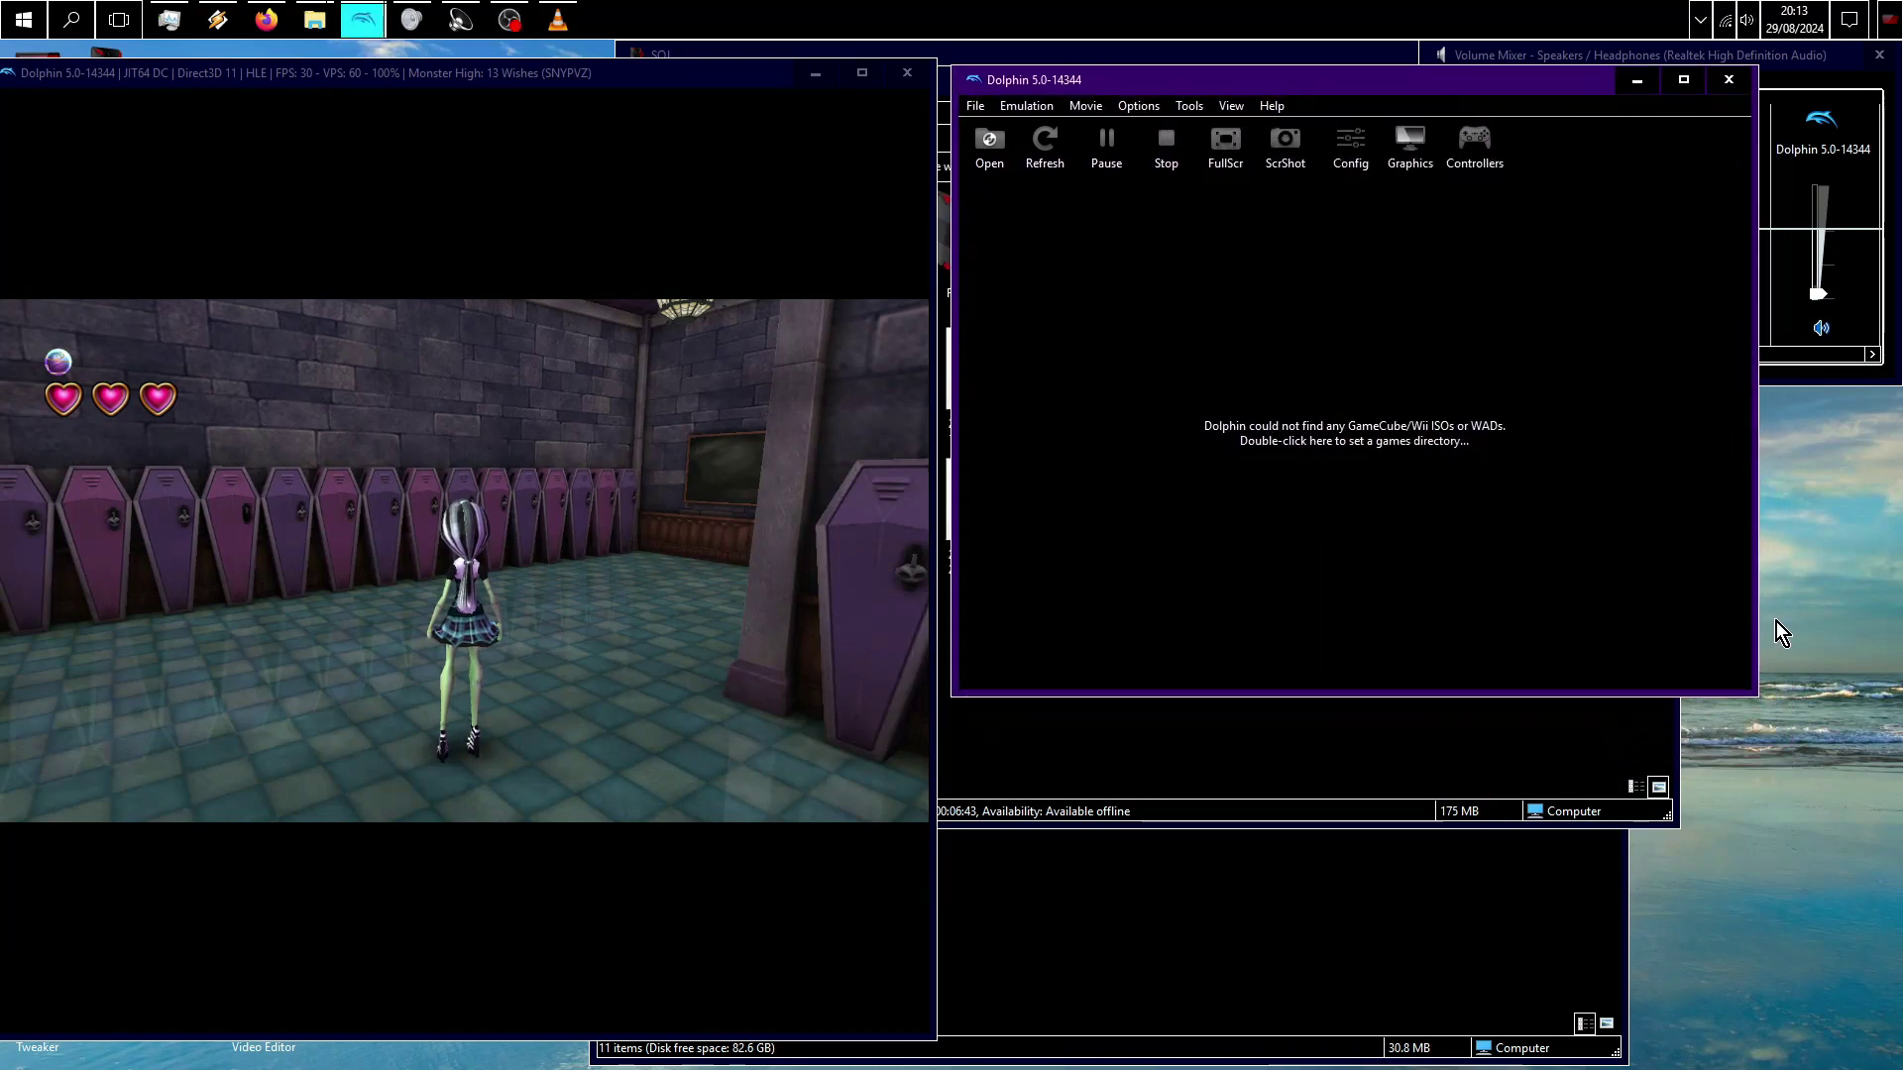
{"action": "left_click_drag", "start_coordinate": [1754, 693], "coordinate": [1868, 1026]}
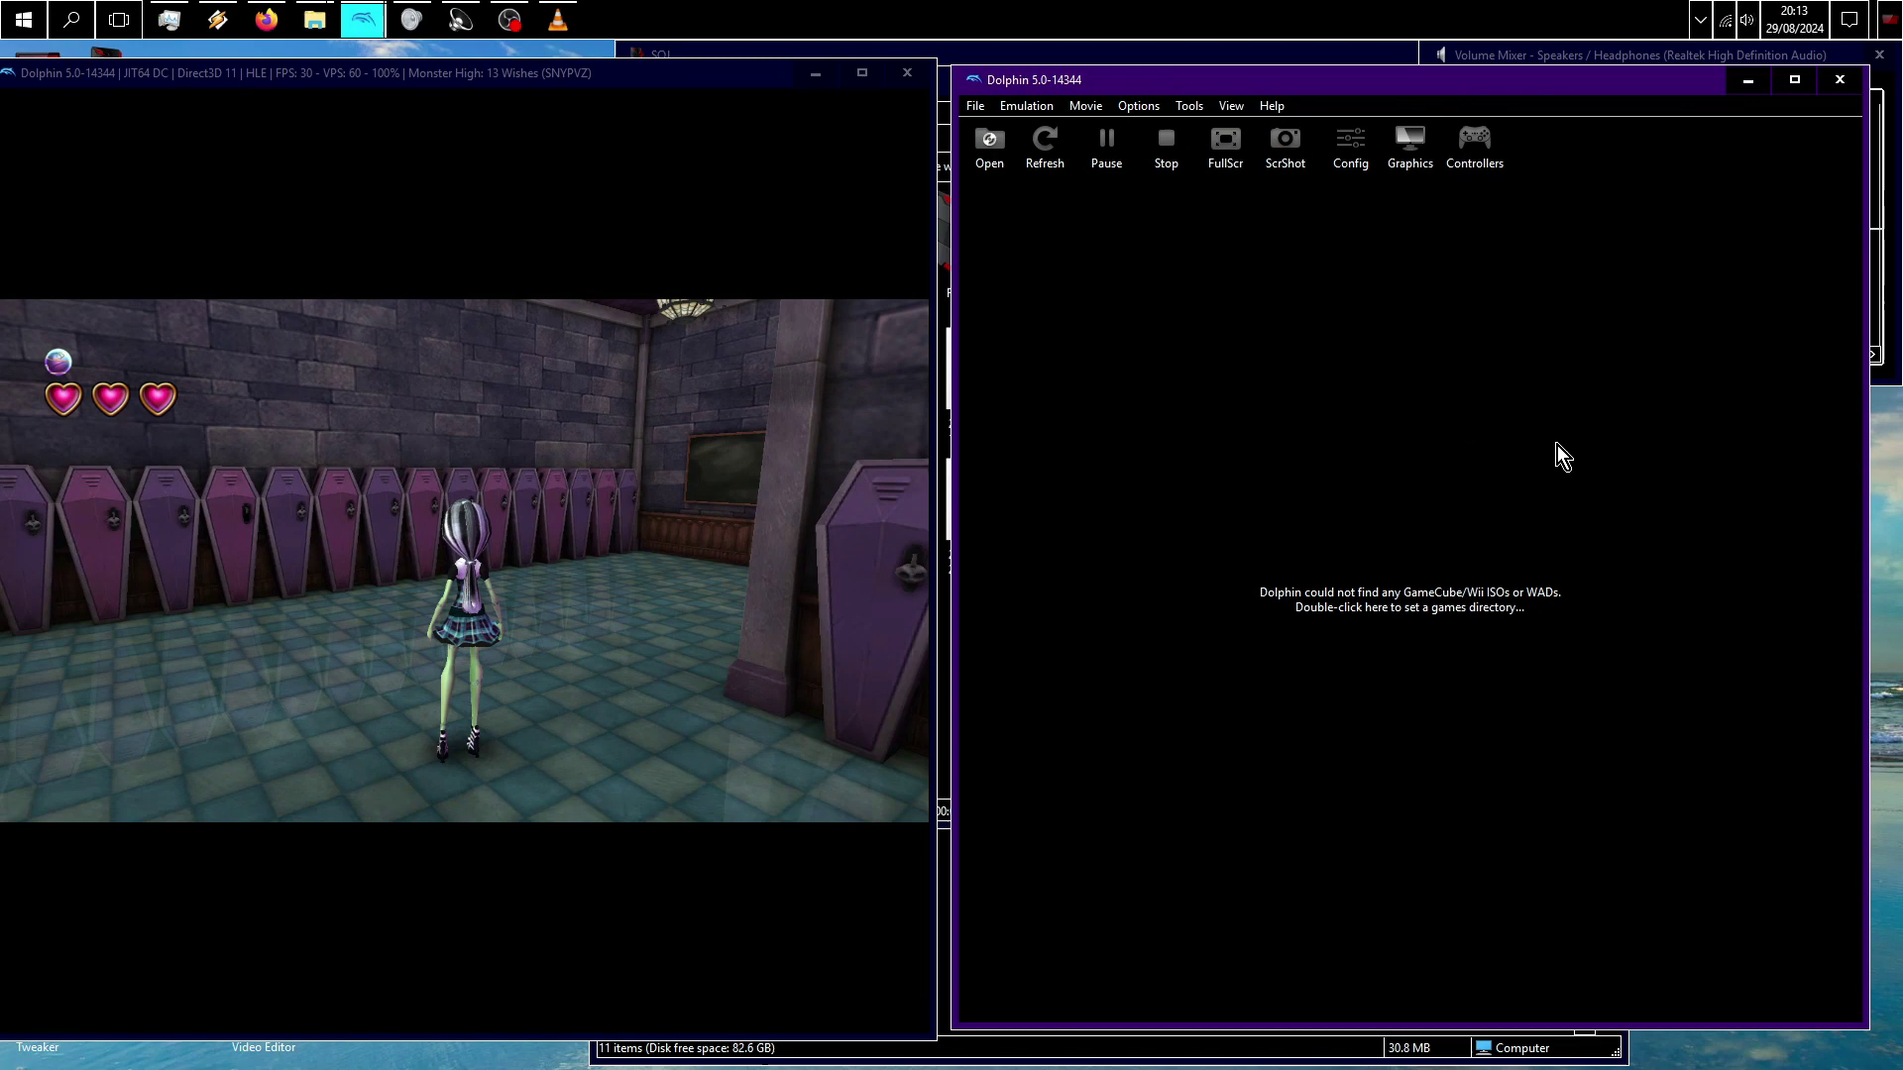
{"action": "left_click", "coordinate": [1464, 135]}
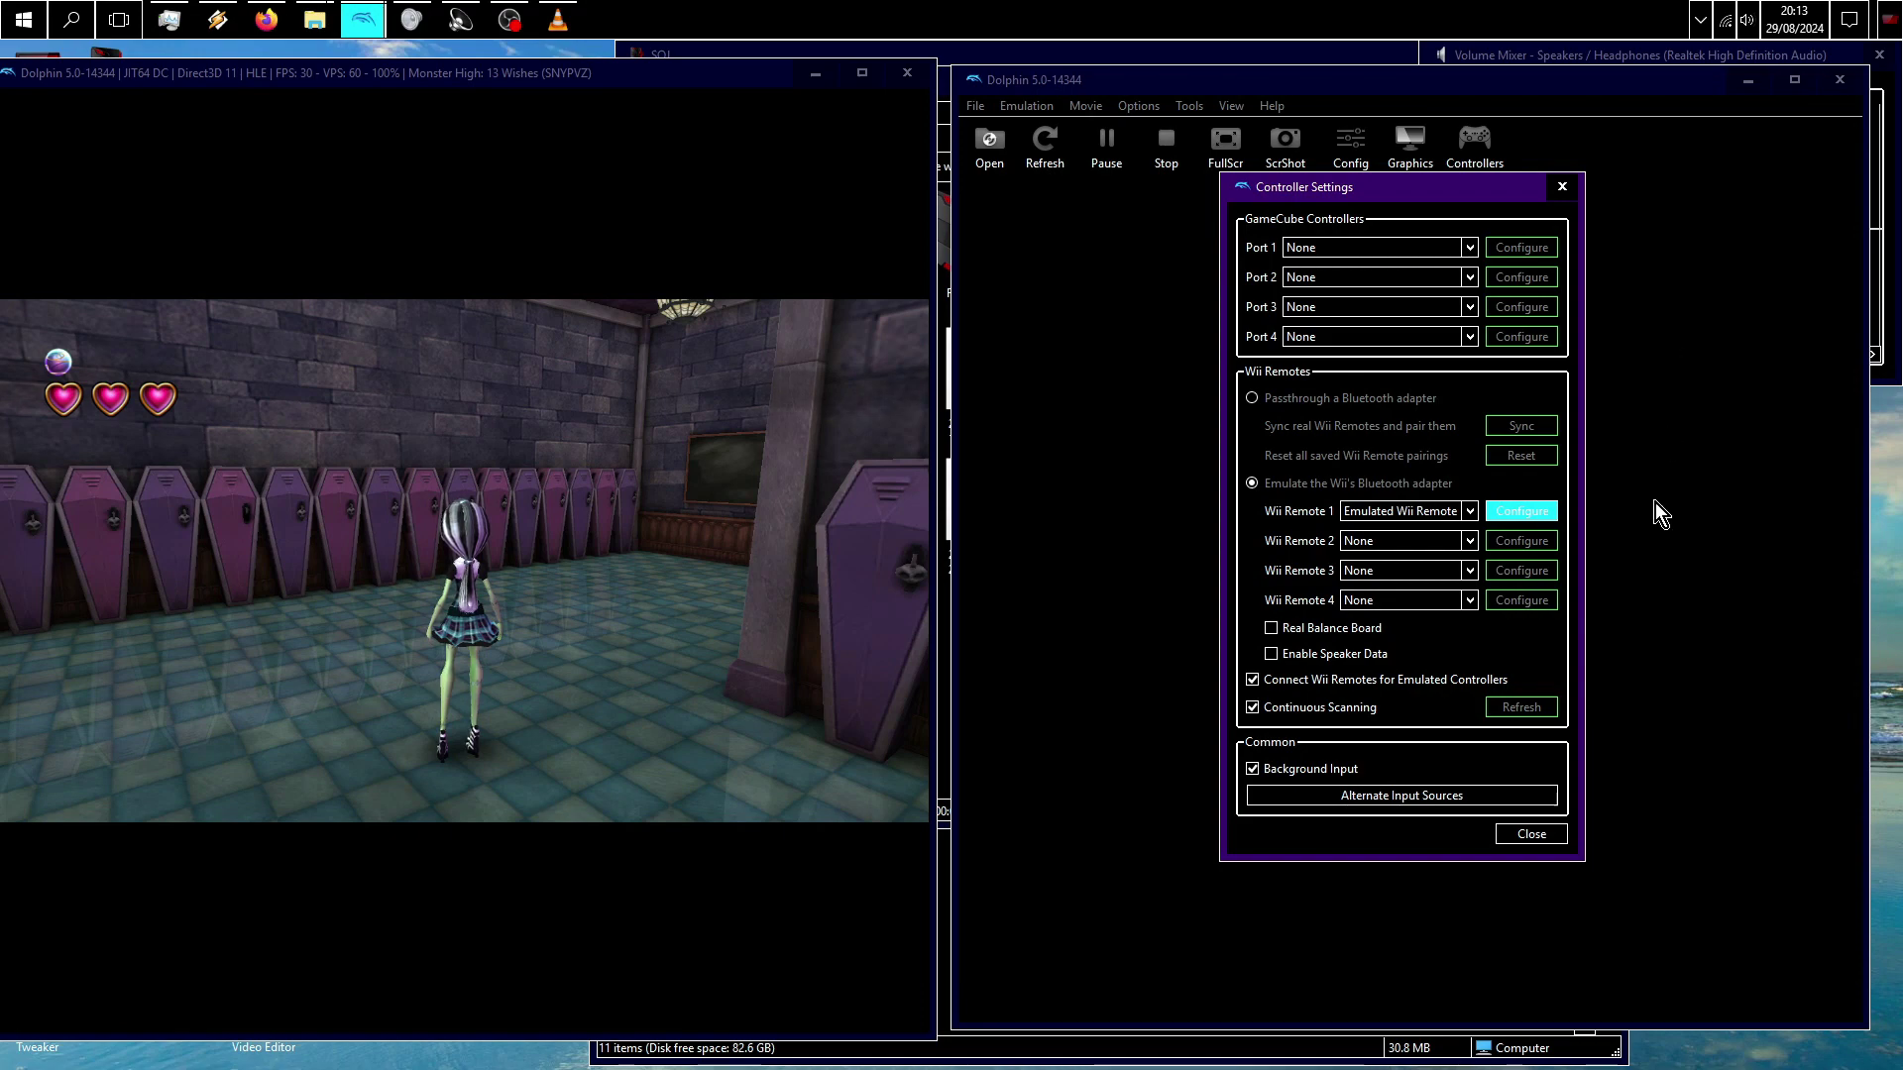
Step: Clear all of Wii Remote 1's existing mappings and attach a Nunchuk extension
{"action": "left_click", "coordinate": [1518, 513]}
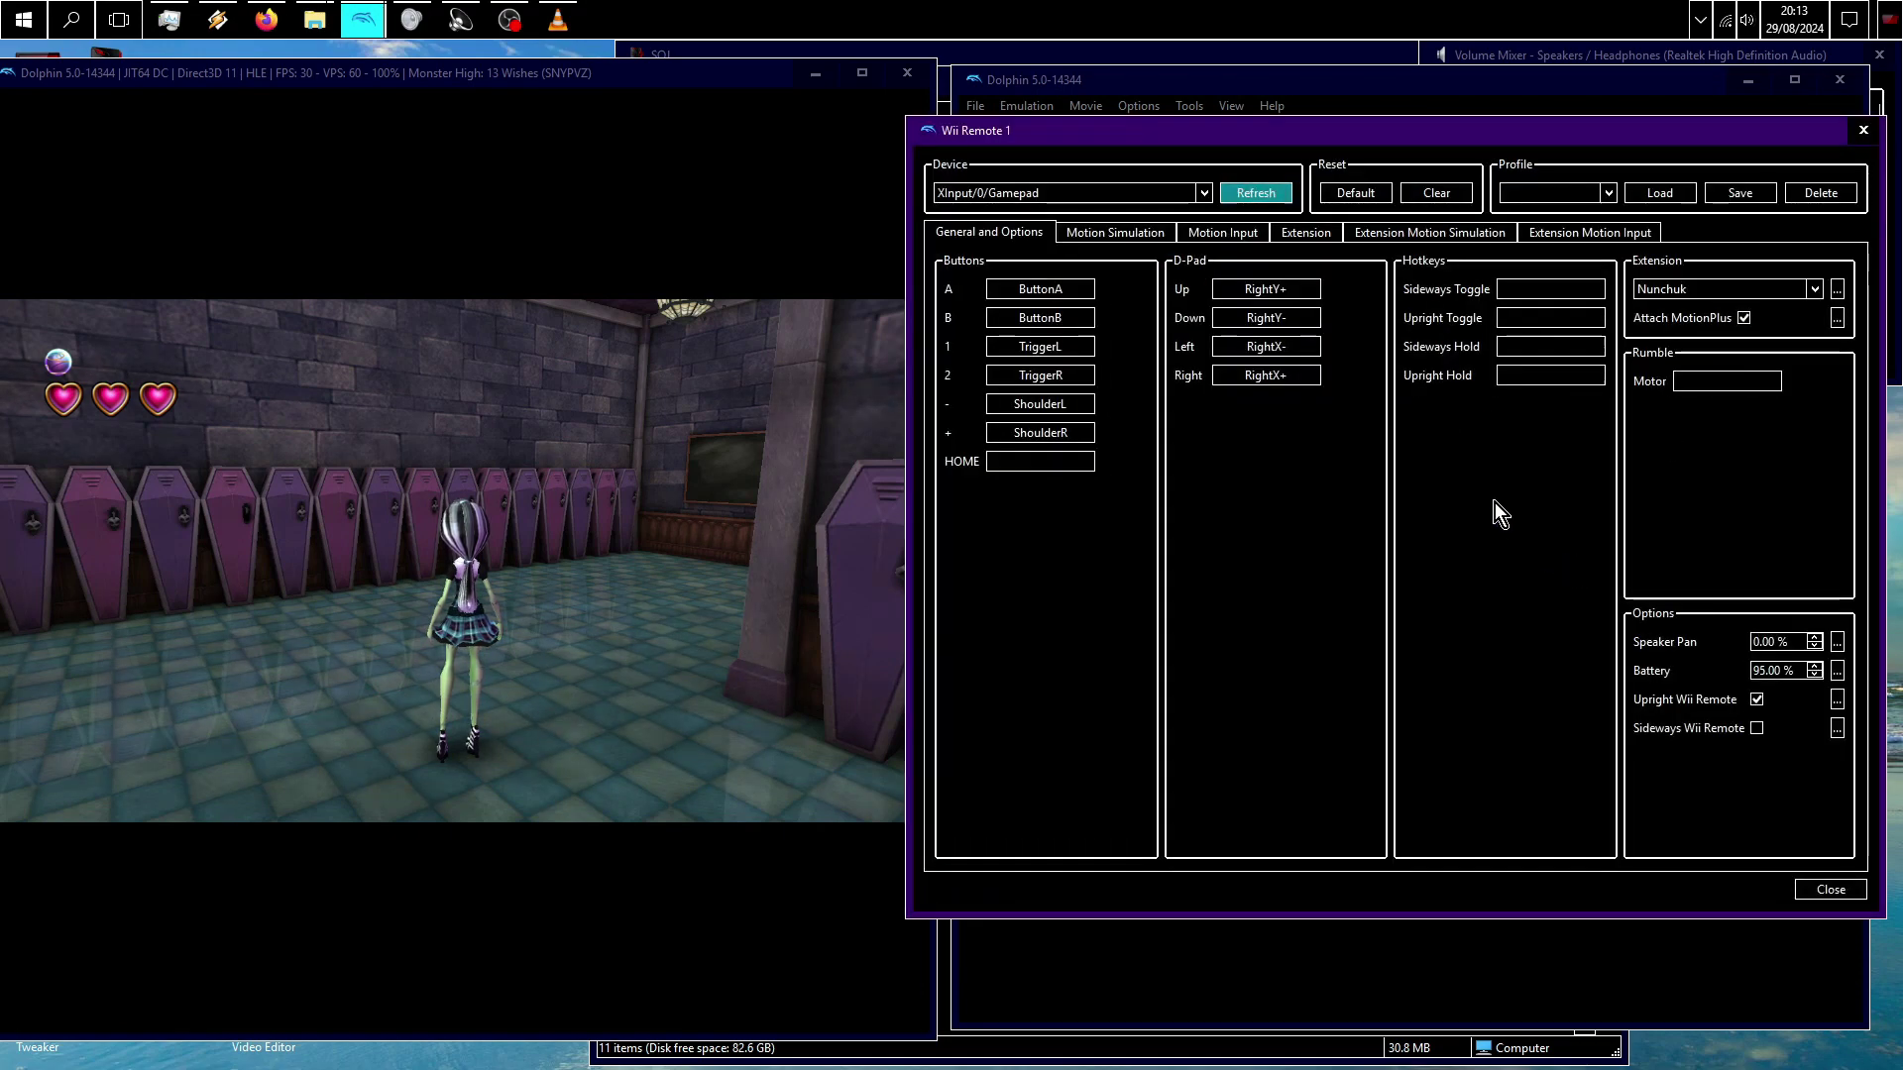
{"action": "left_click", "coordinate": [1437, 193]}
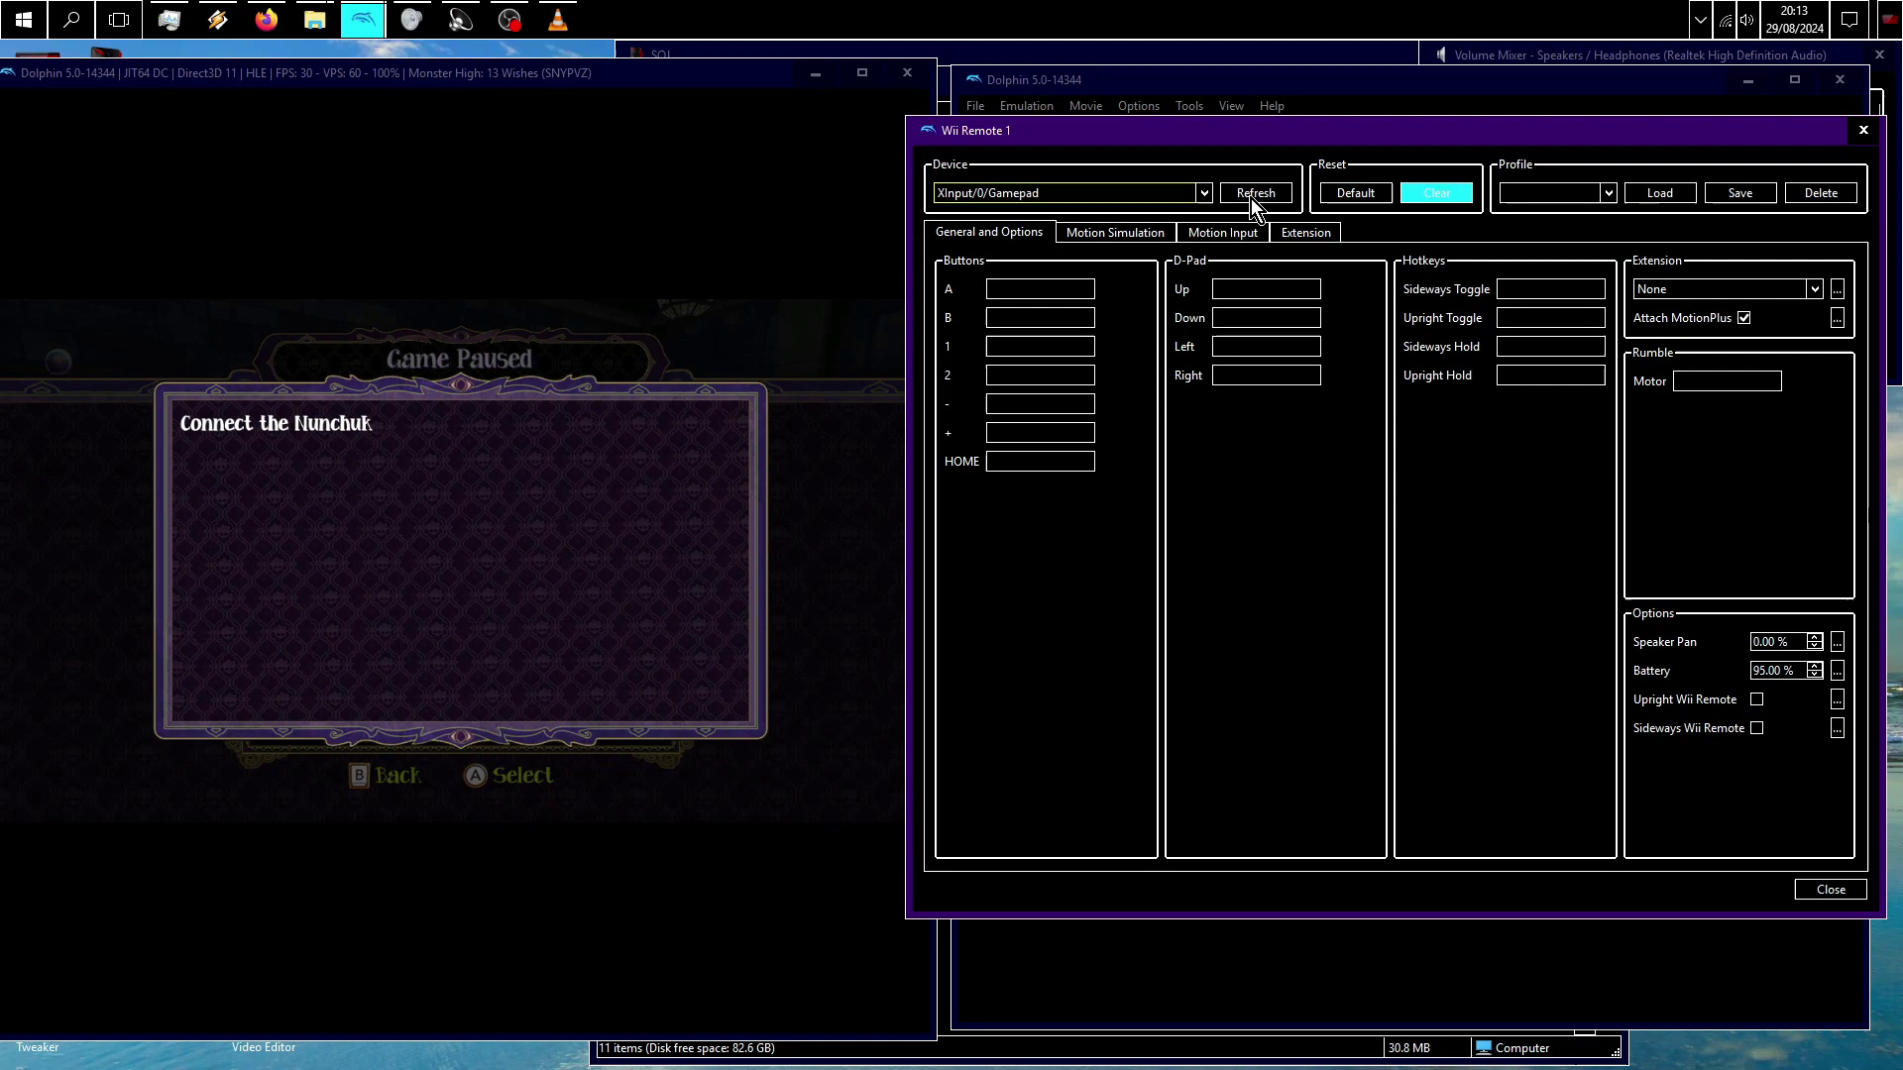
{"action": "left_click", "coordinate": [1815, 289]}
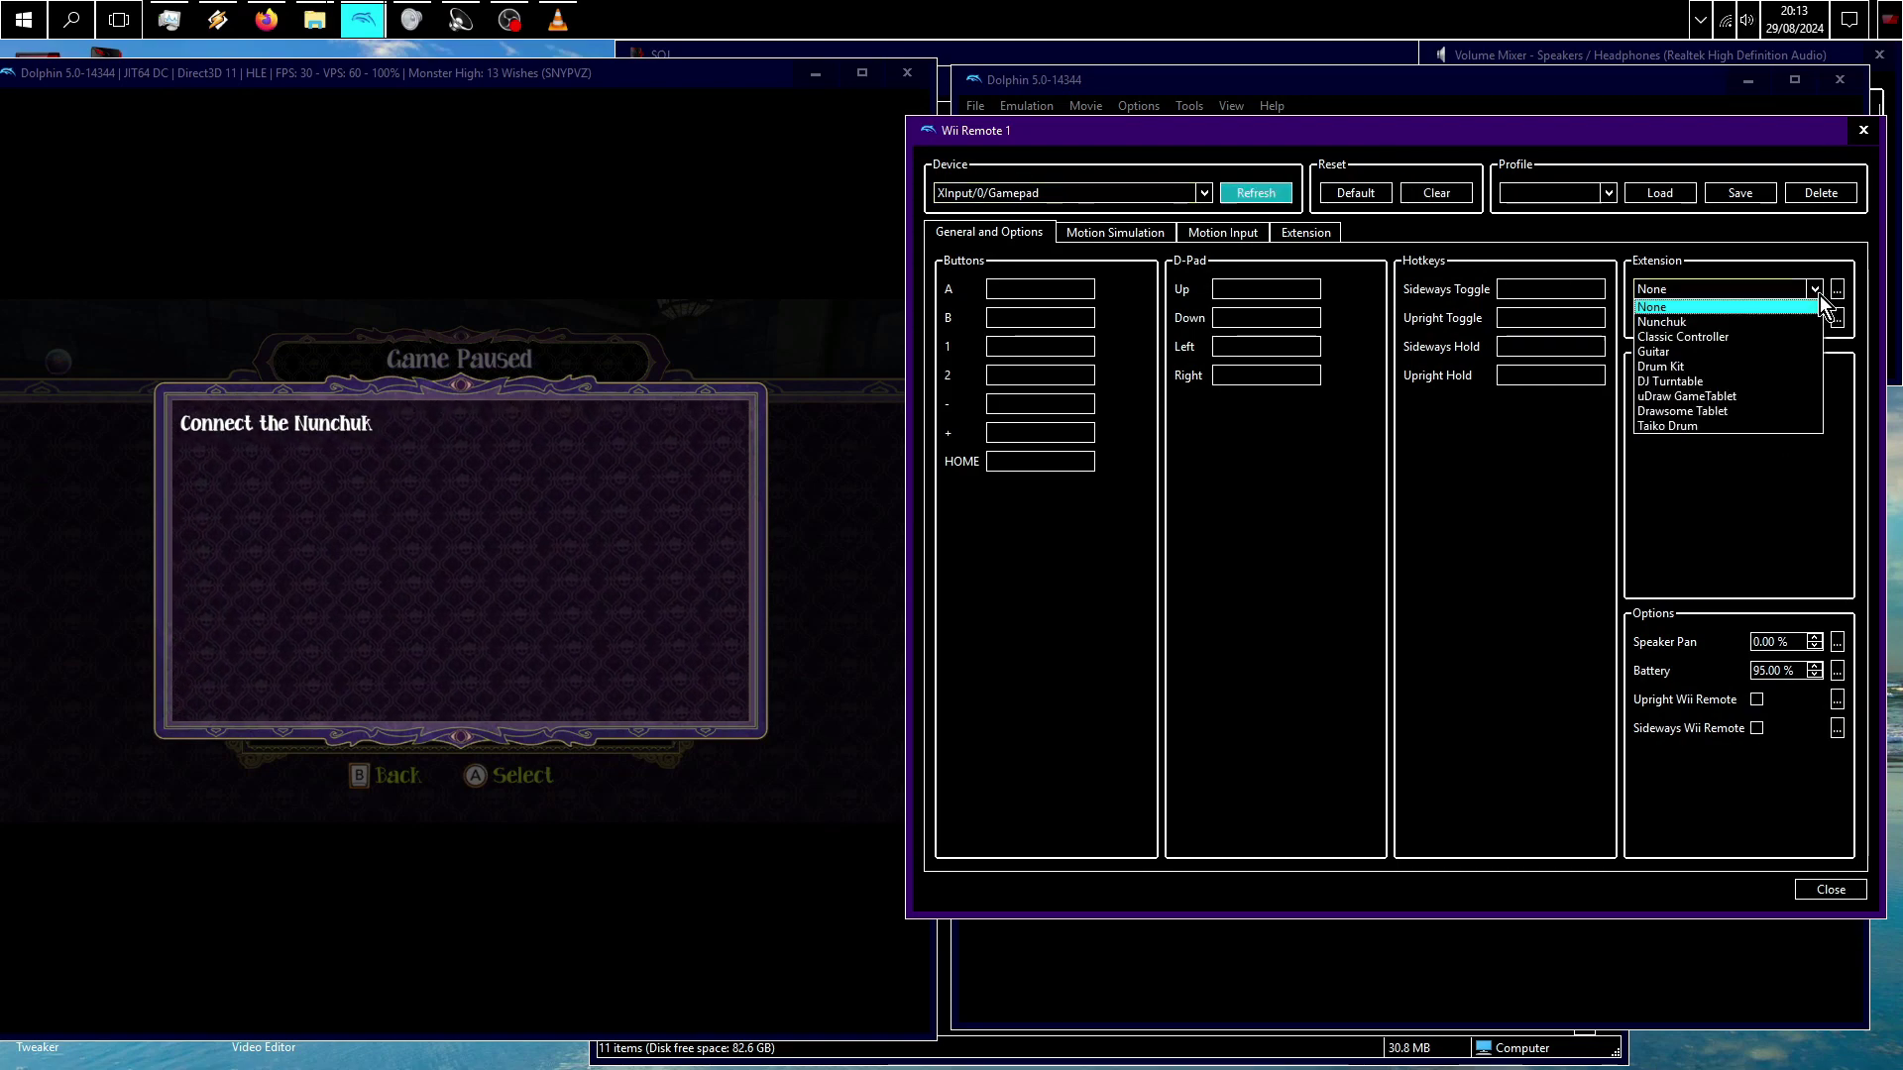
{"action": "left_click", "coordinate": [1798, 305]}
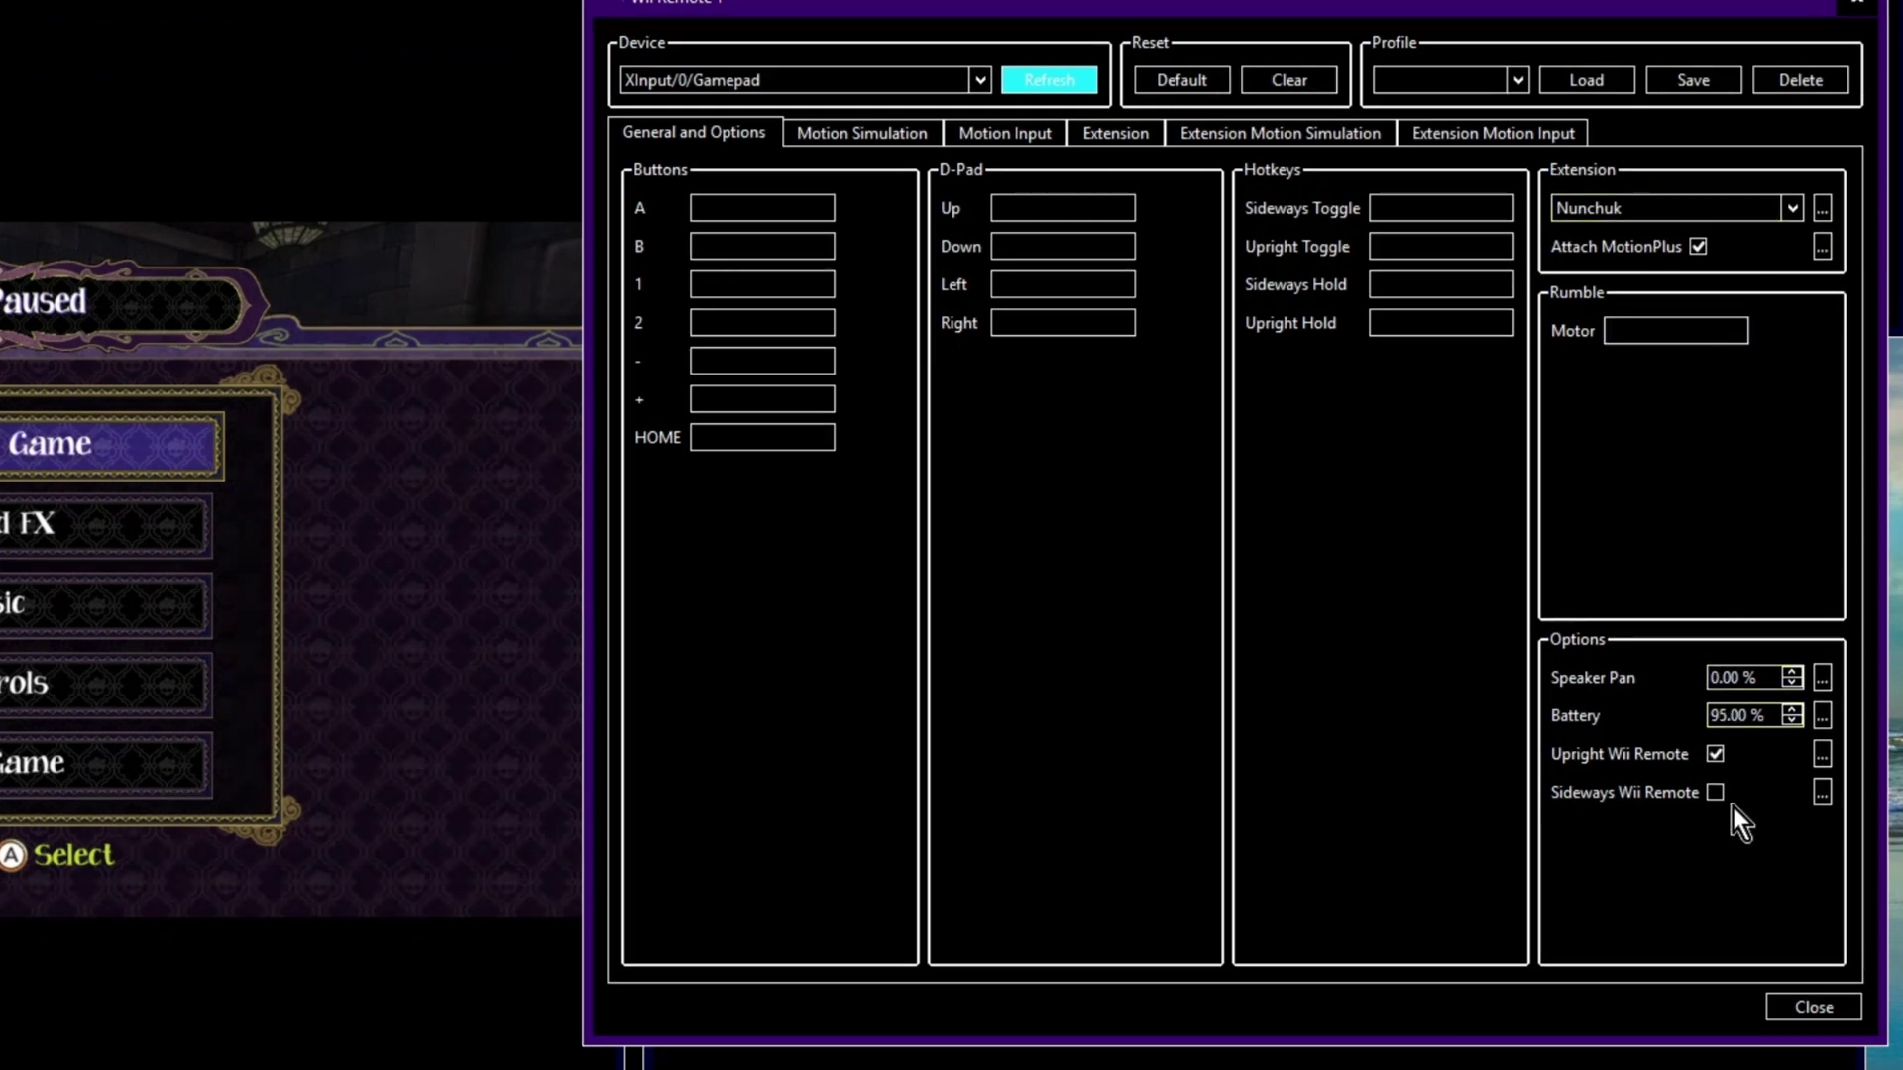
Step: Map Wii Remote A, B, 1, 2, minus and plus to gamepad A, B, shoulders and triggers
{"action": "left_click", "coordinate": [789, 224]}
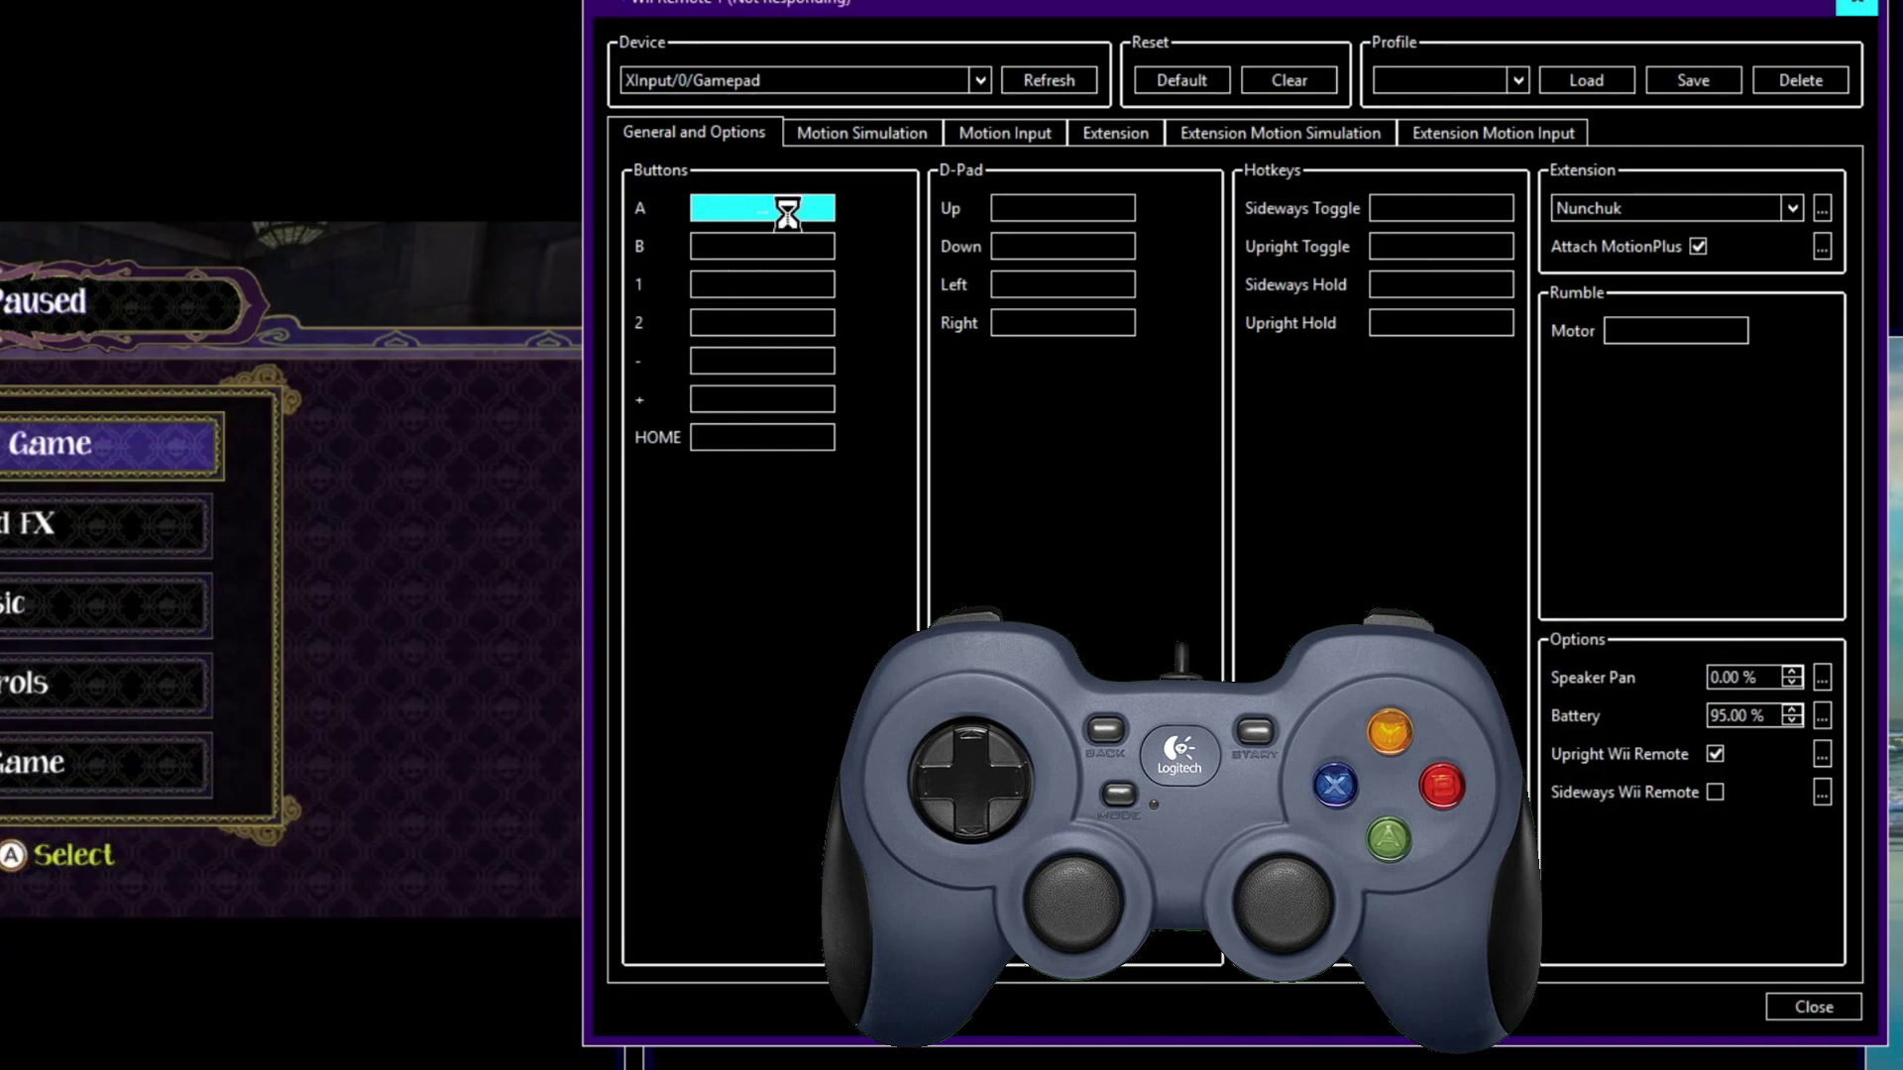
{"action": "left_click", "coordinate": [805, 247]}
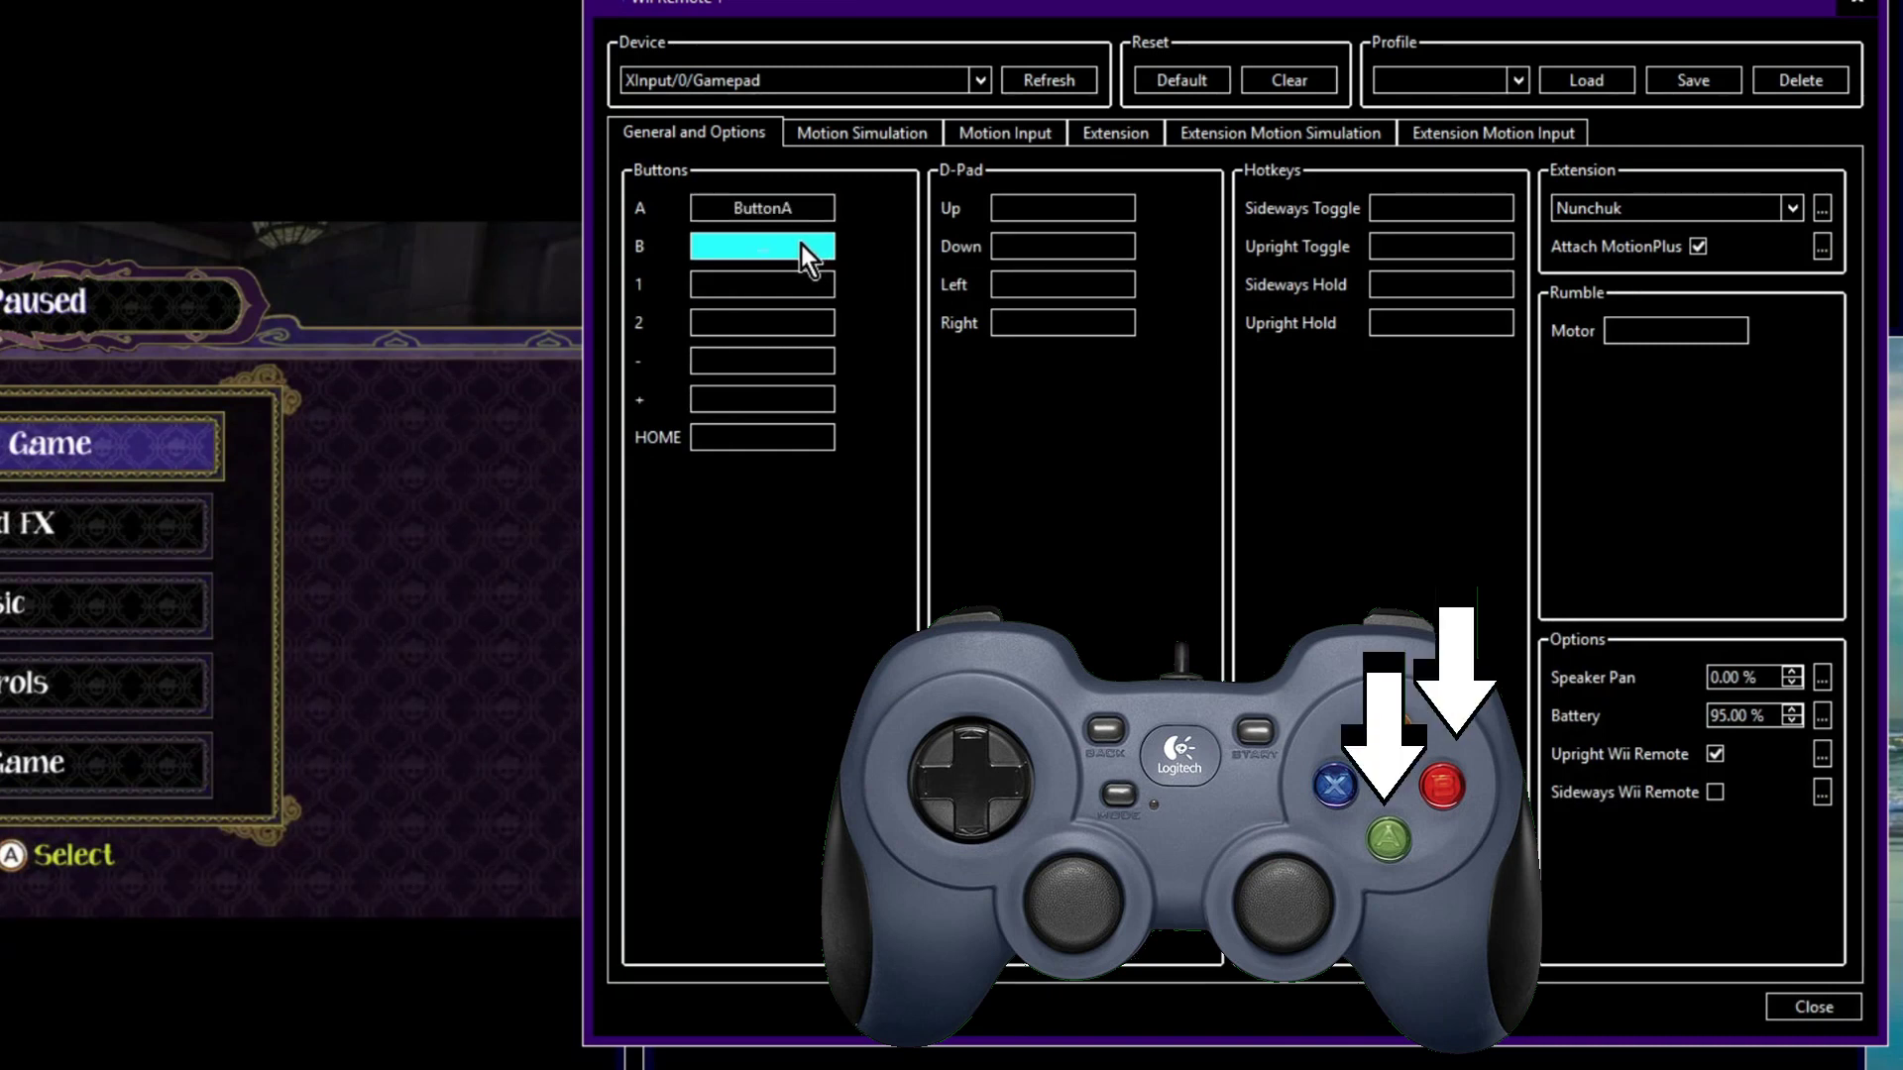
{"action": "left_click", "coordinate": [792, 290]}
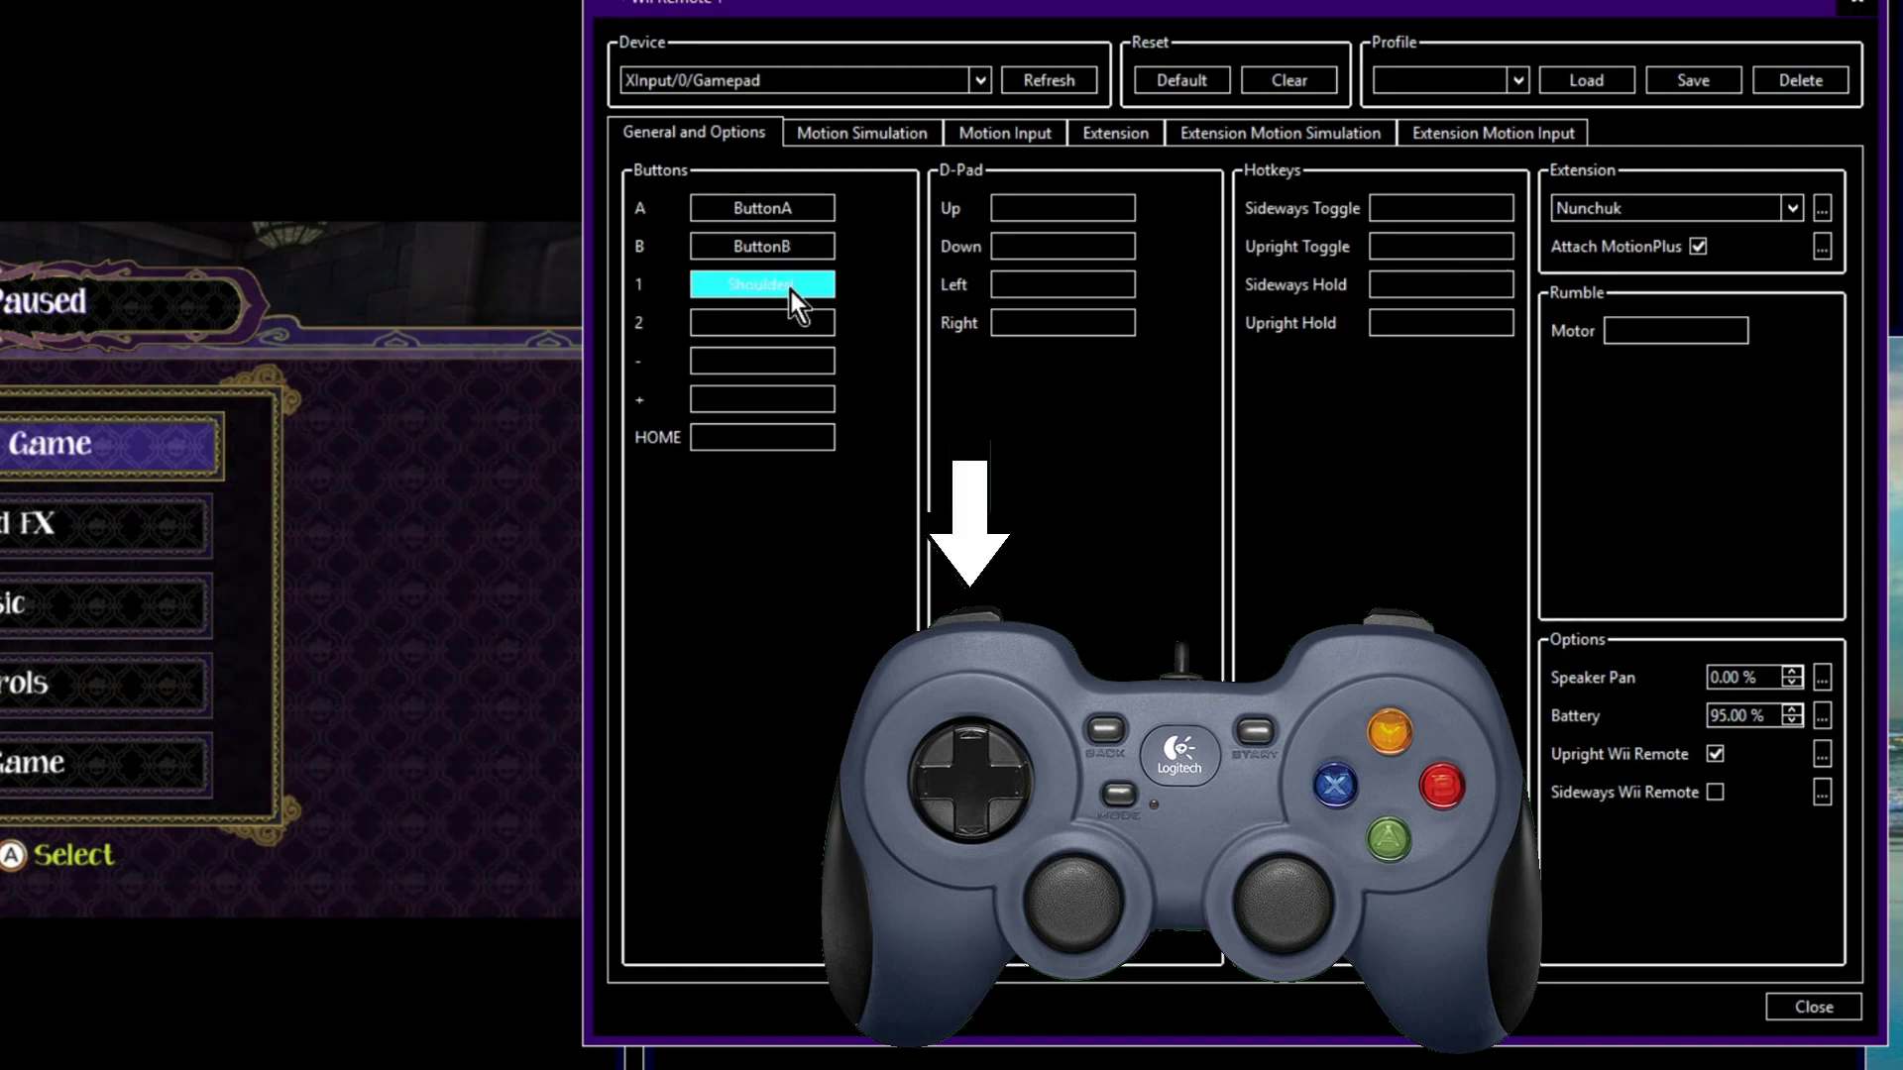
{"action": "left_click", "coordinate": [738, 323]}
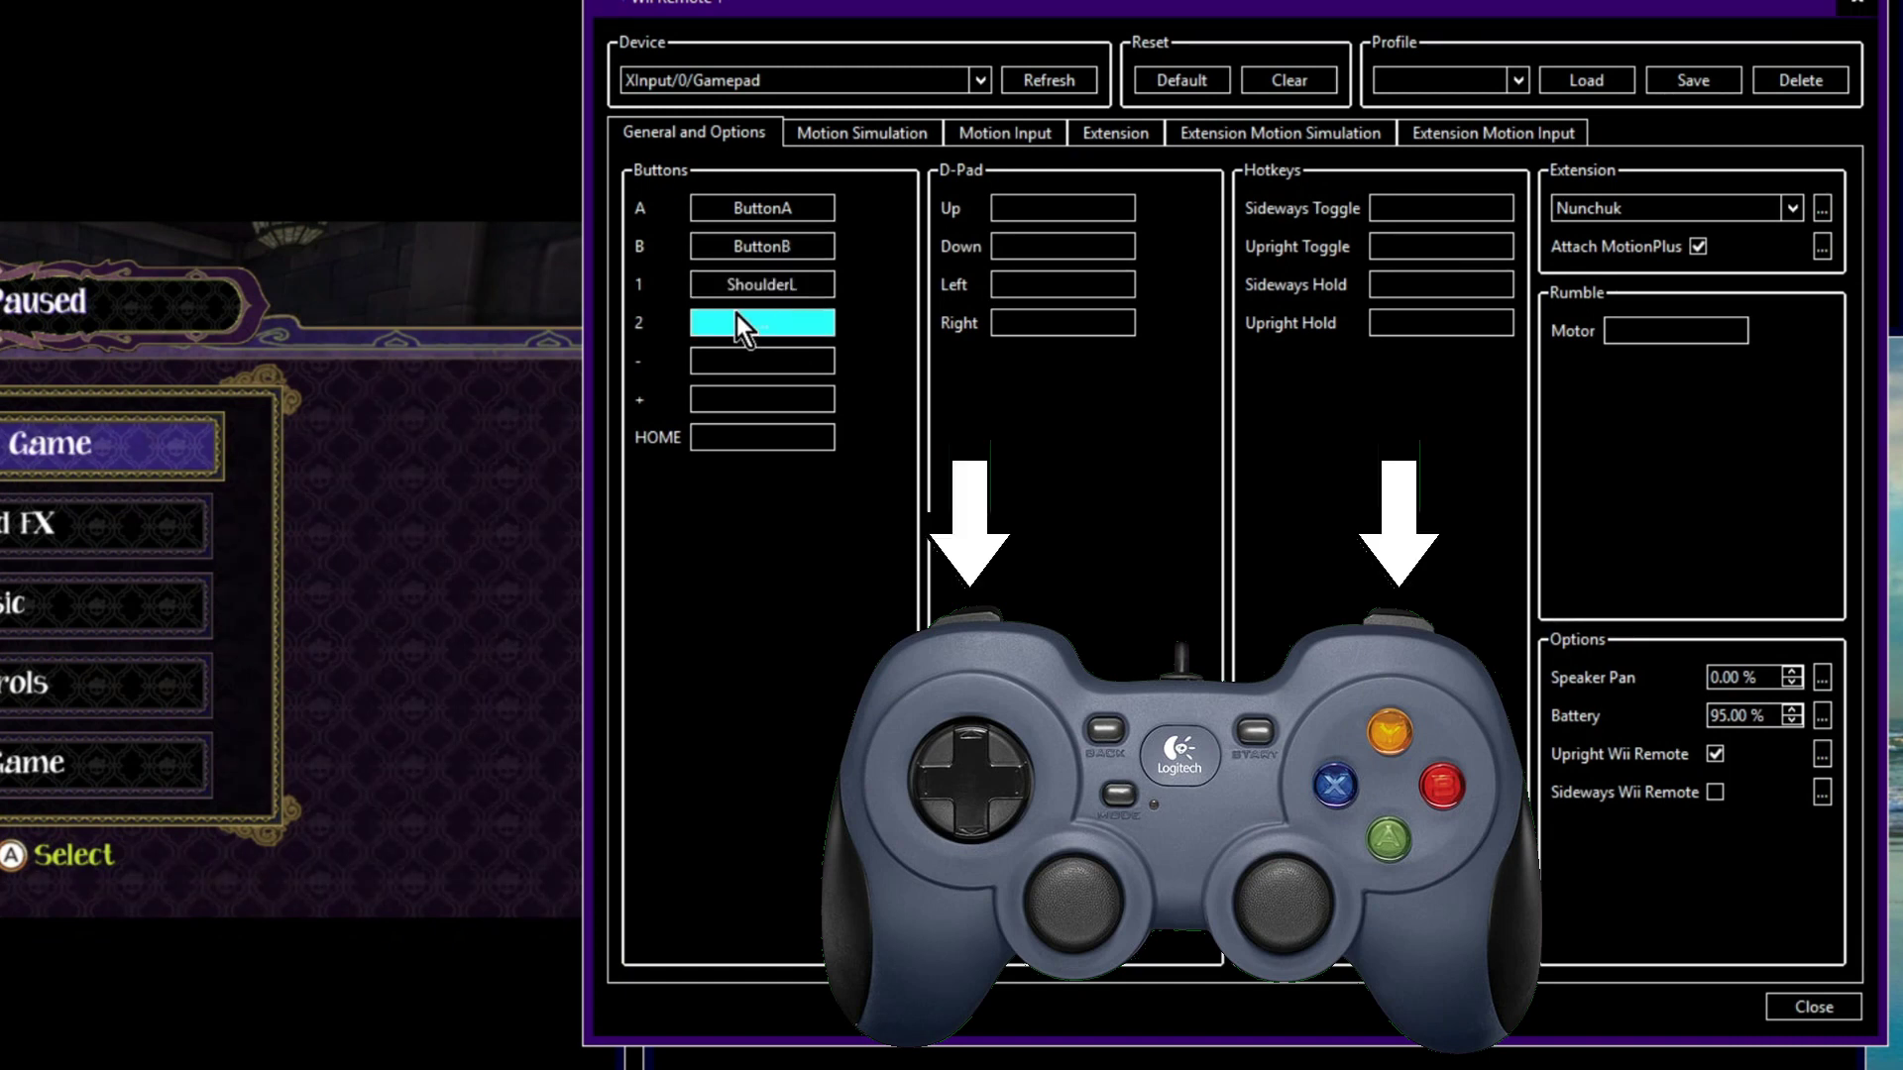
{"action": "left_click", "coordinate": [746, 358]}
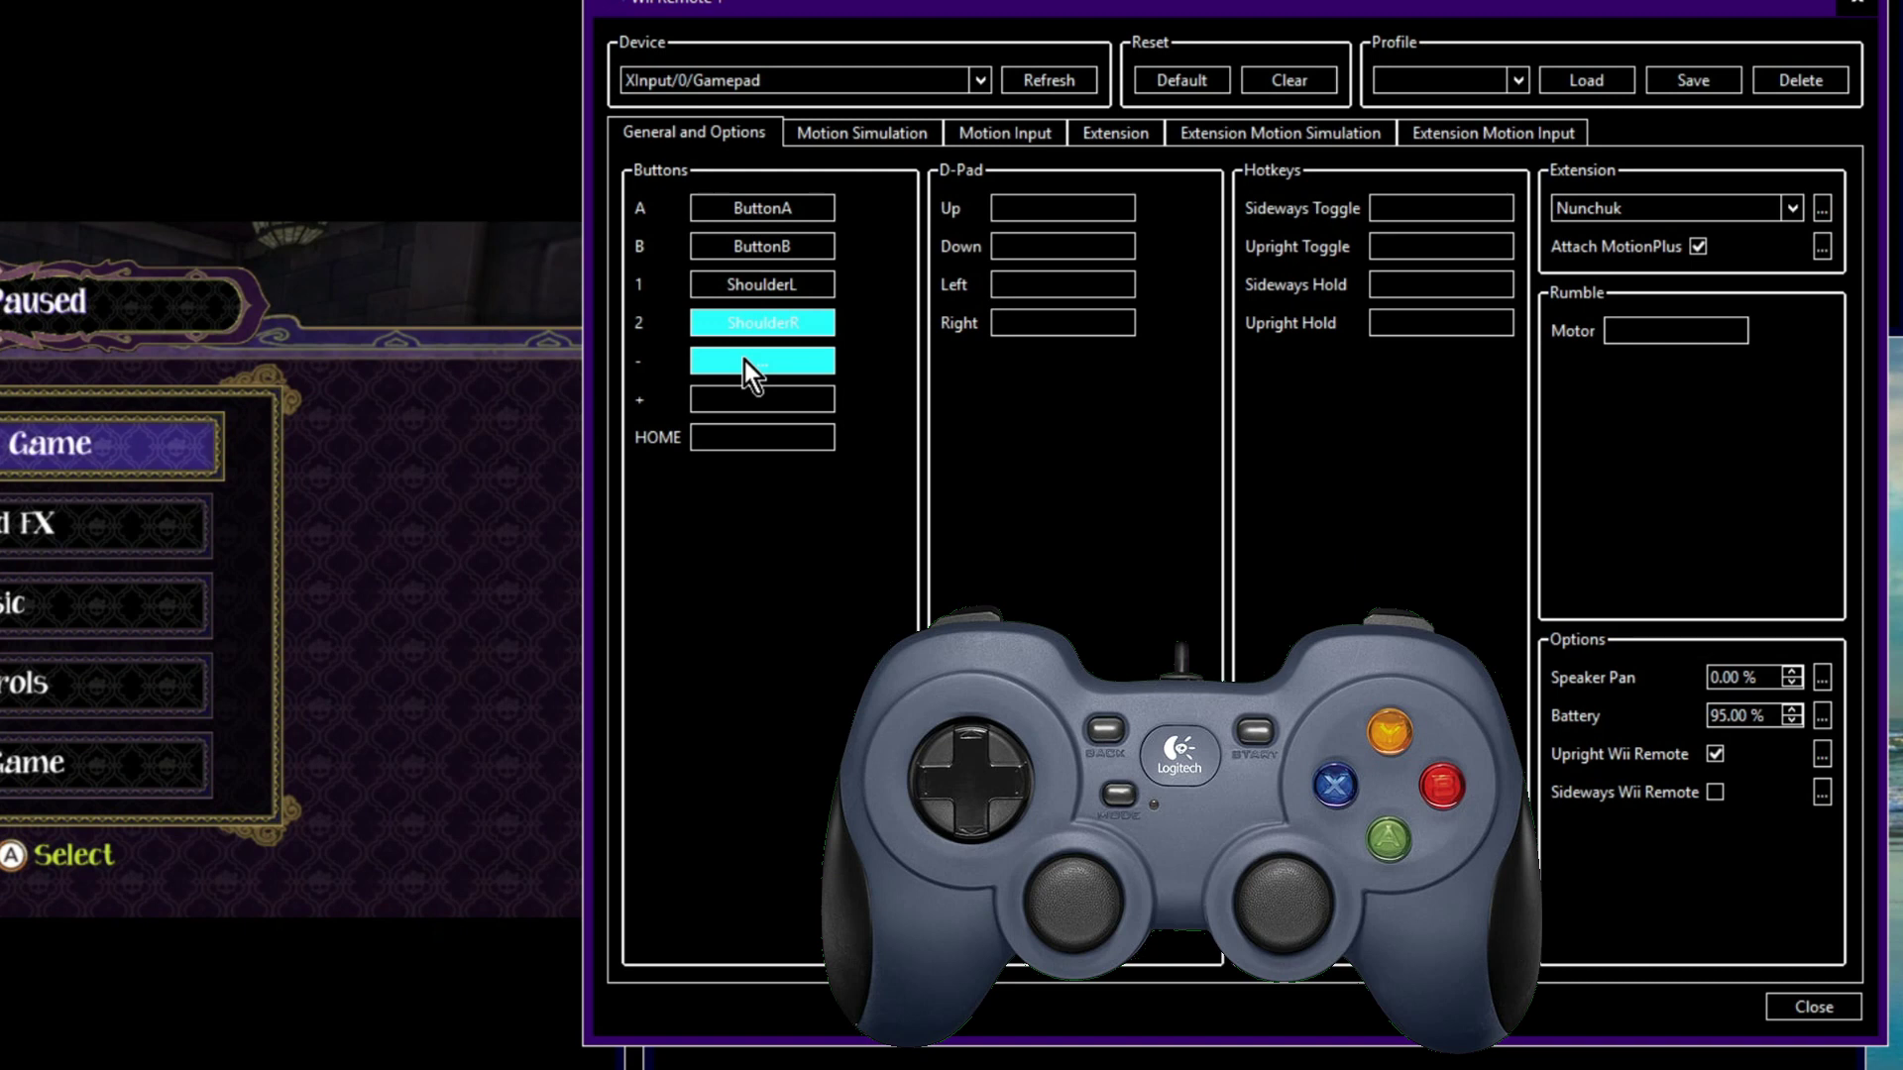
{"action": "left_click", "coordinate": [753, 399]}
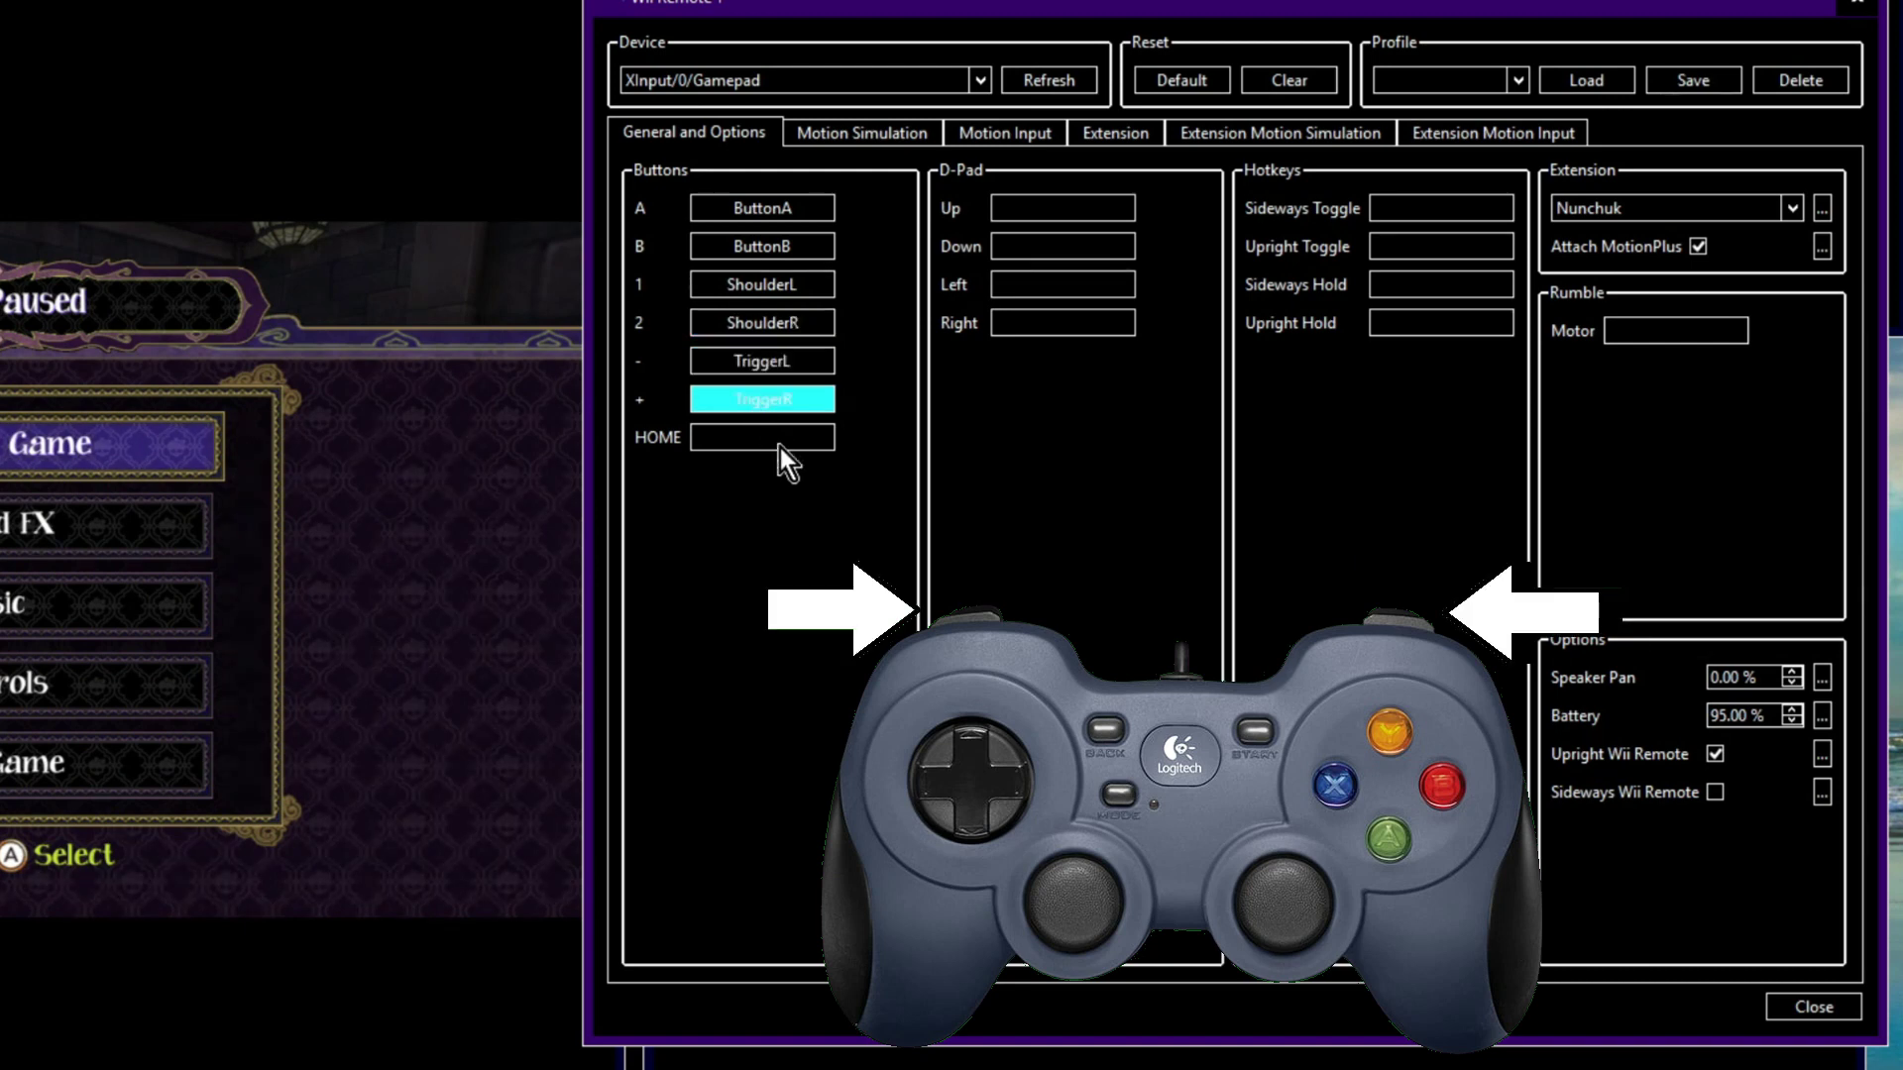
Step: Map the Wii Remote D-pad Up, Down, Left and Right to the gamepad's right stick
{"action": "left_click", "coordinate": [1062, 209]}
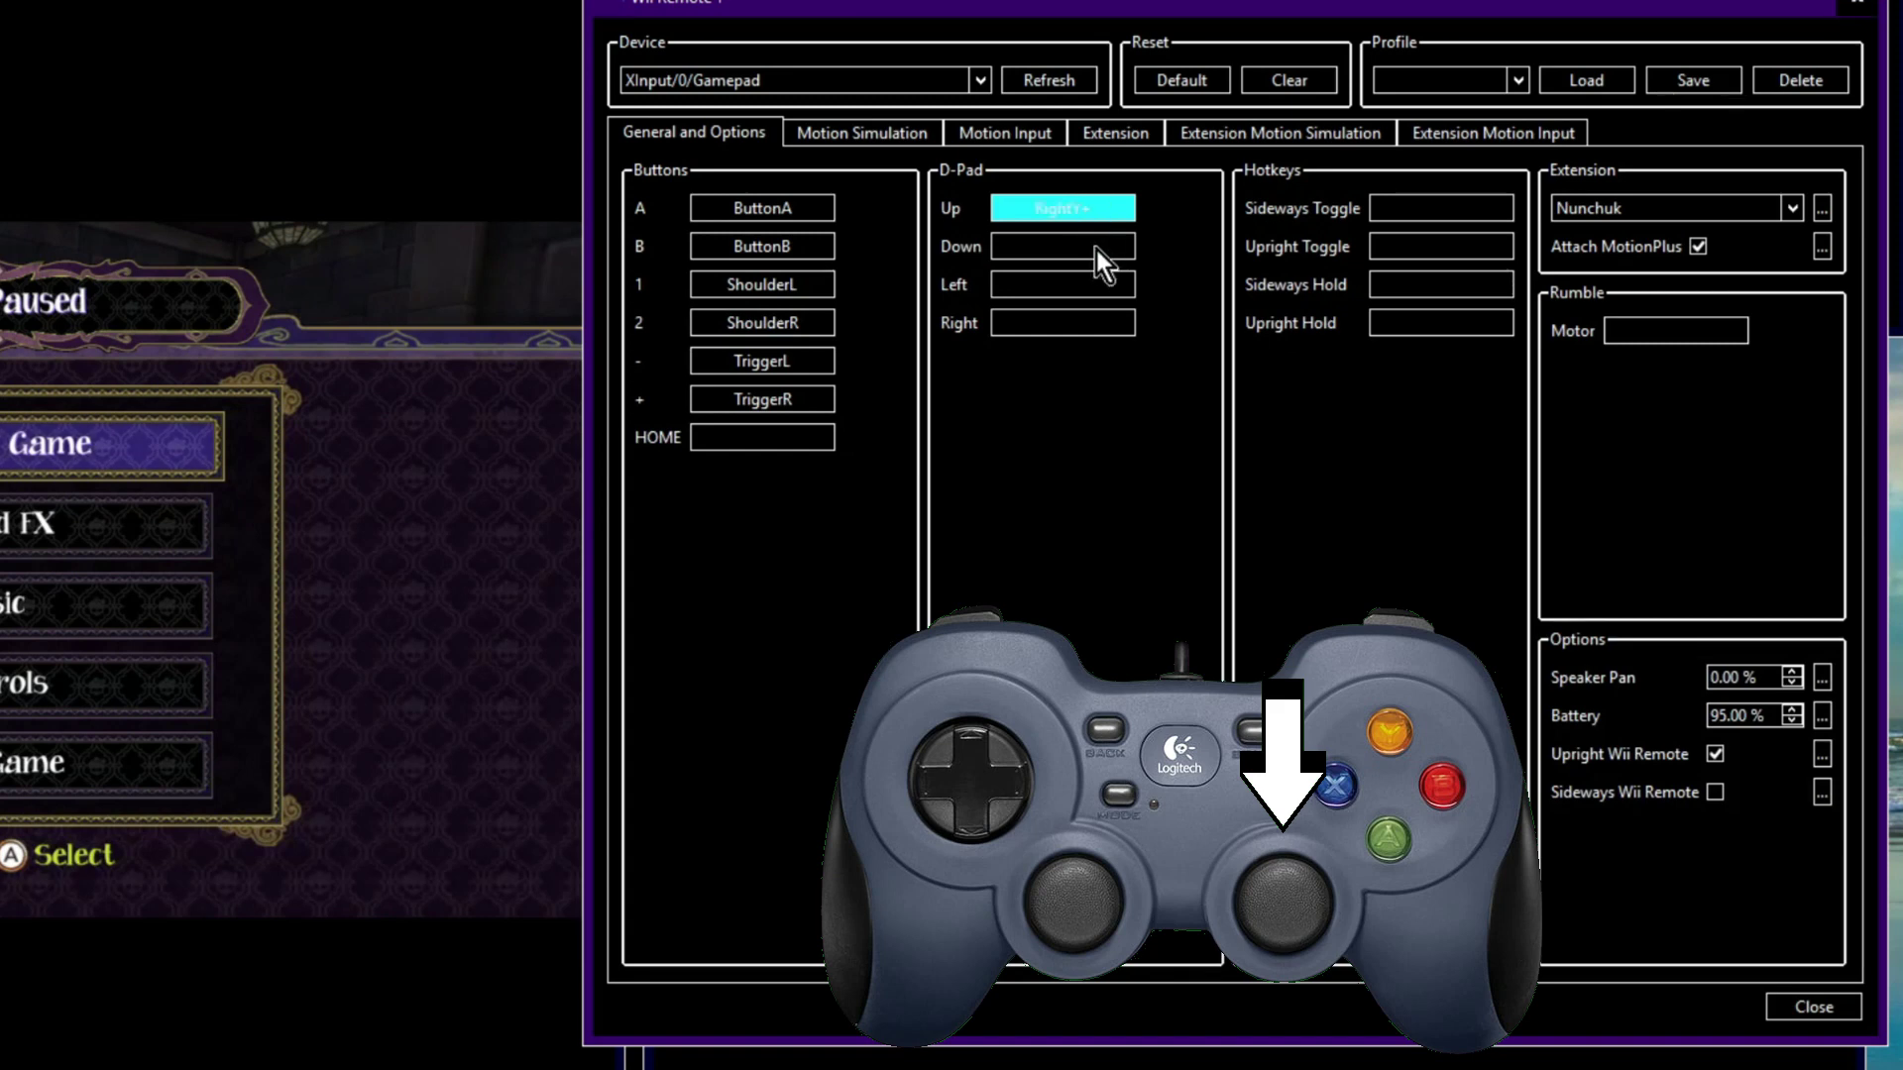
{"action": "left_click", "coordinate": [1100, 248]}
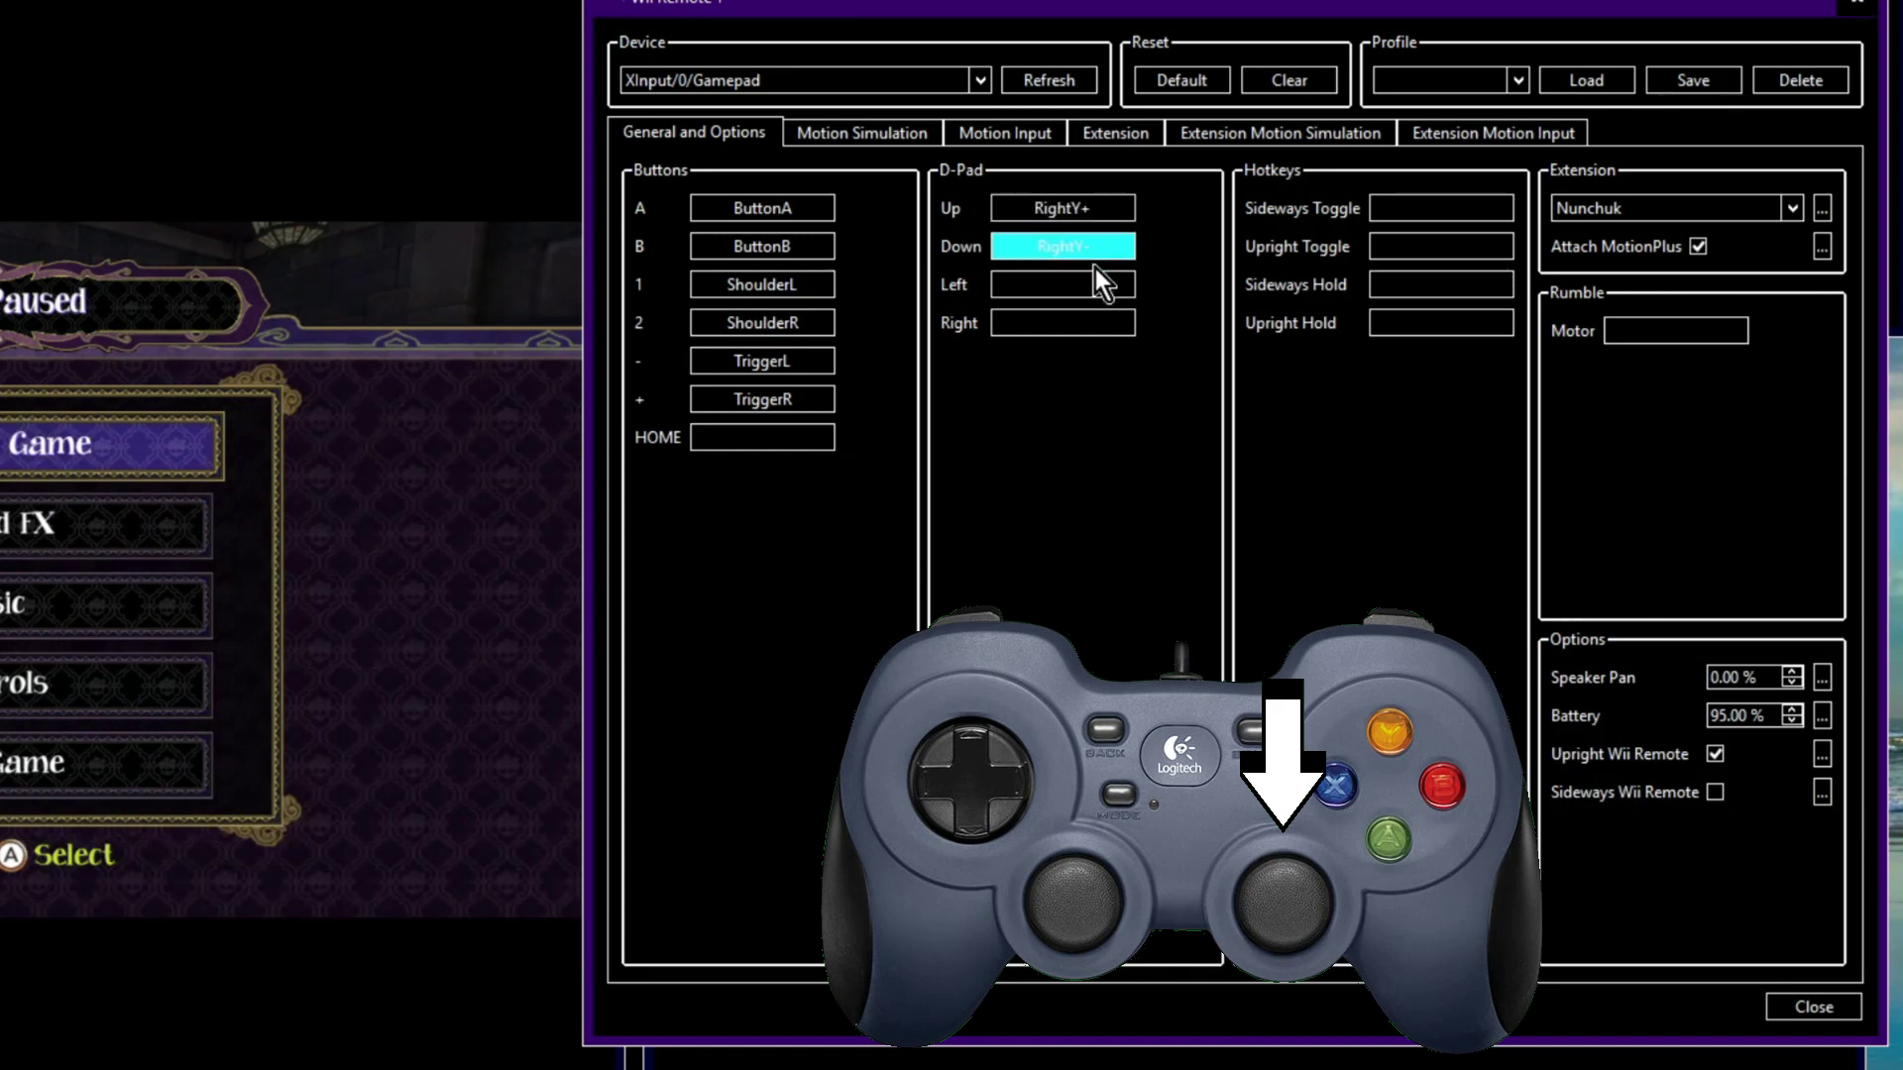
{"action": "left_click", "coordinate": [1103, 285]}
{"action": "left_click", "coordinate": [1103, 324]}
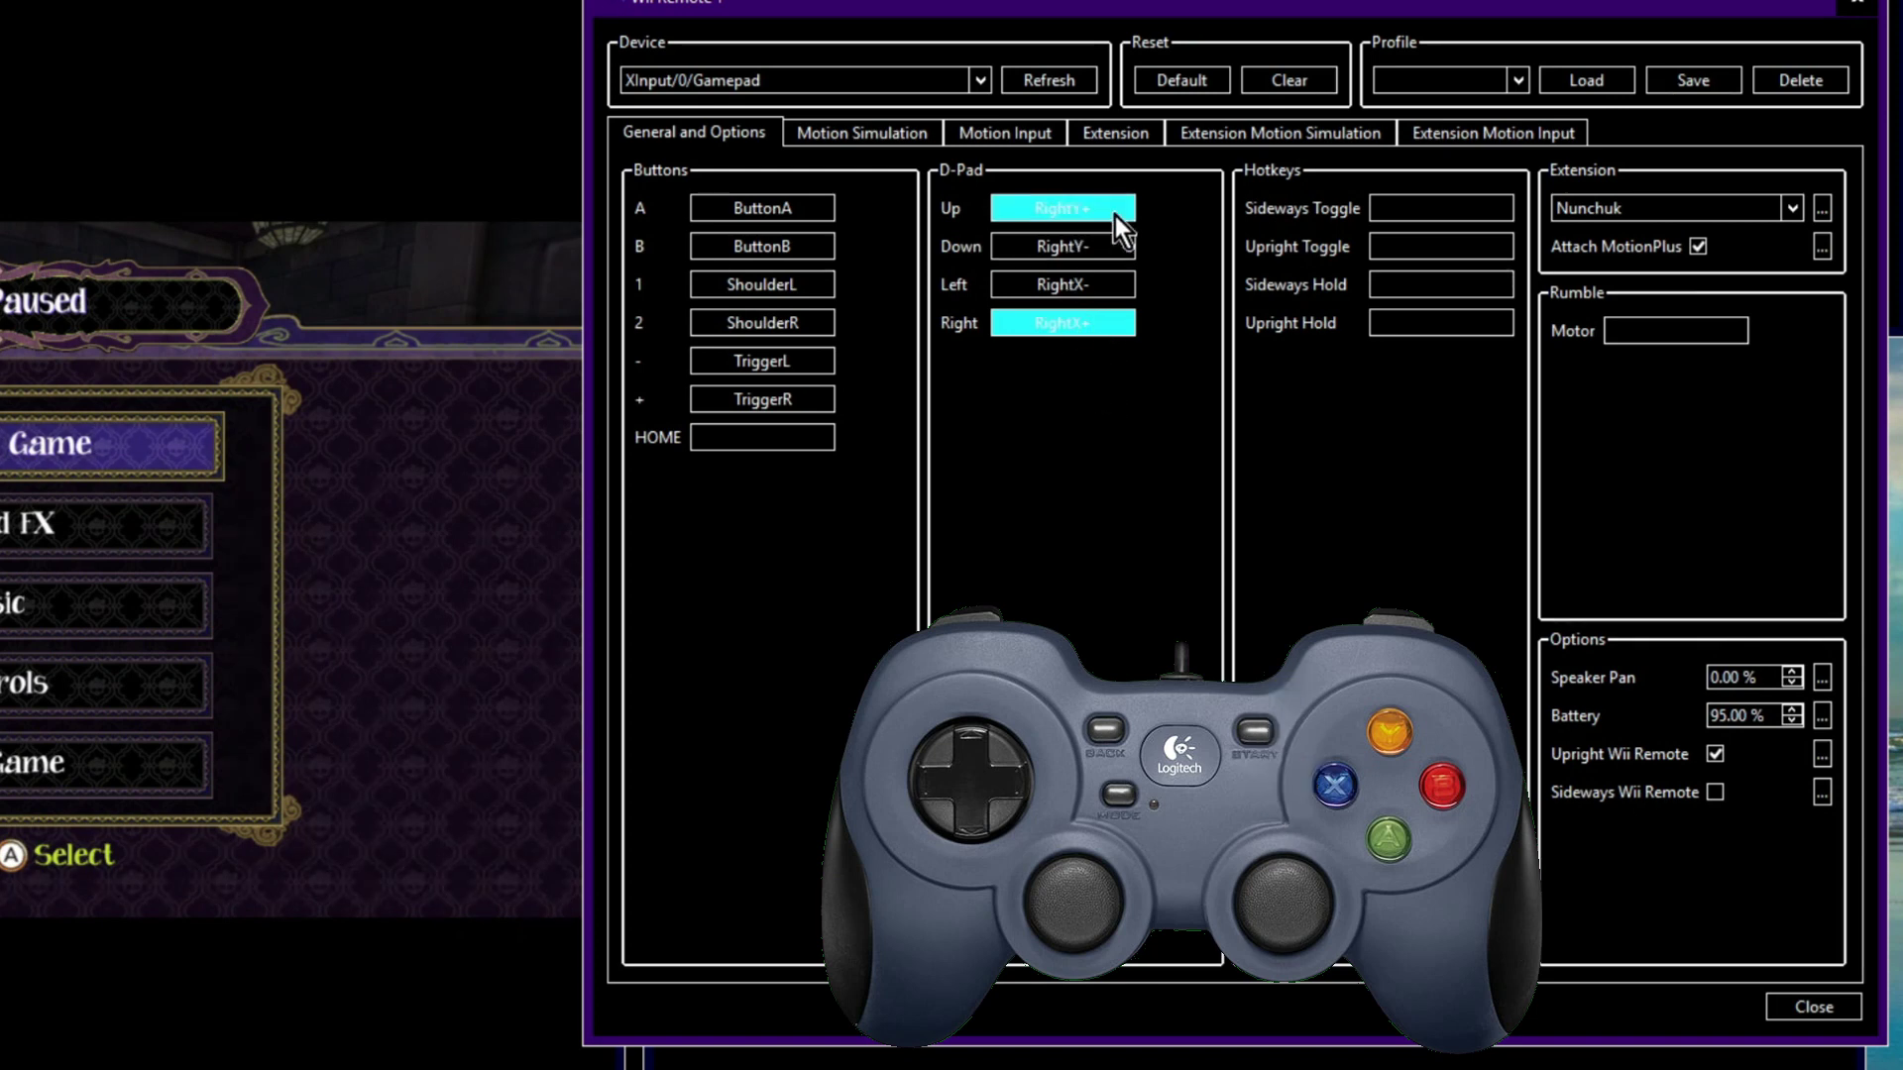
{"action": "left_click", "coordinate": [1139, 135]}
Step: Map the Nunchuk stick to PadN, PadS, PadW and PadE, with ThumbL as modifier
{"action": "left_click", "coordinate": [888, 501]}
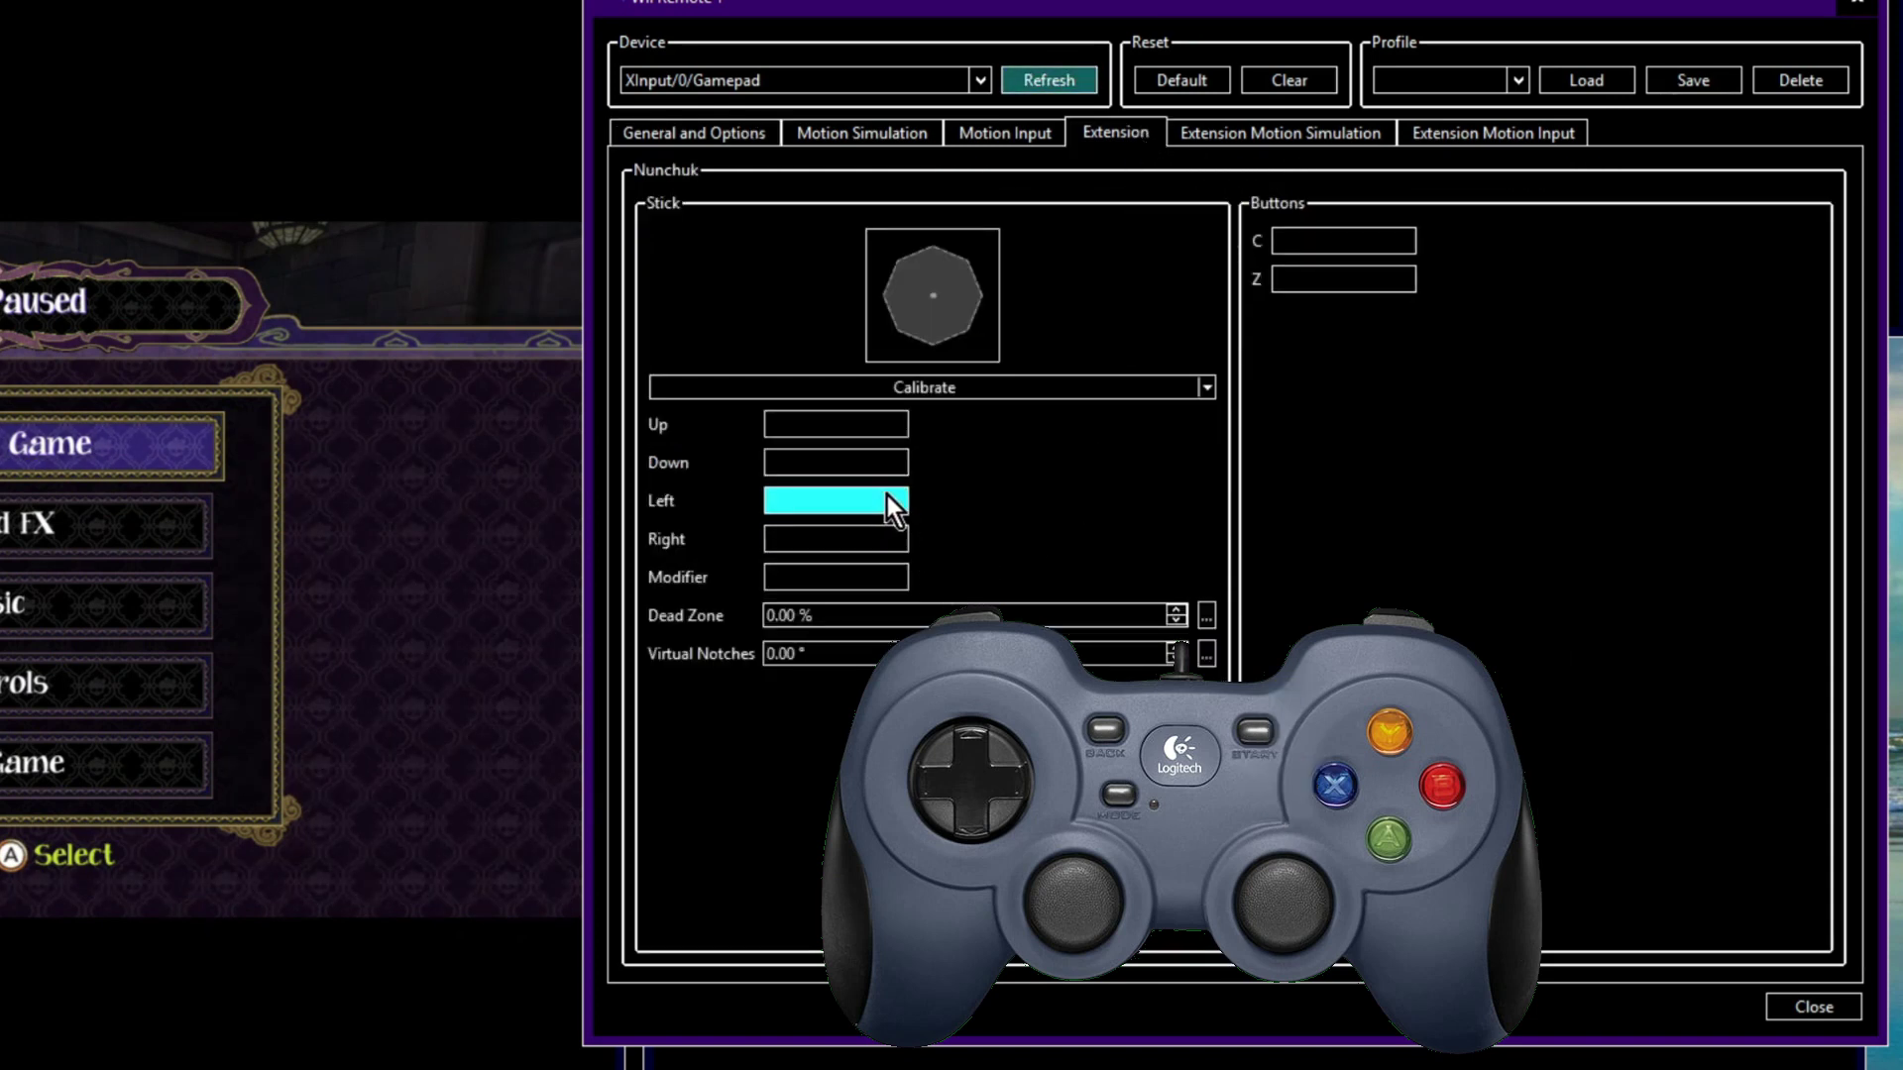
{"action": "left_click", "coordinate": [888, 462]}
{"action": "left_click", "coordinate": [888, 432]}
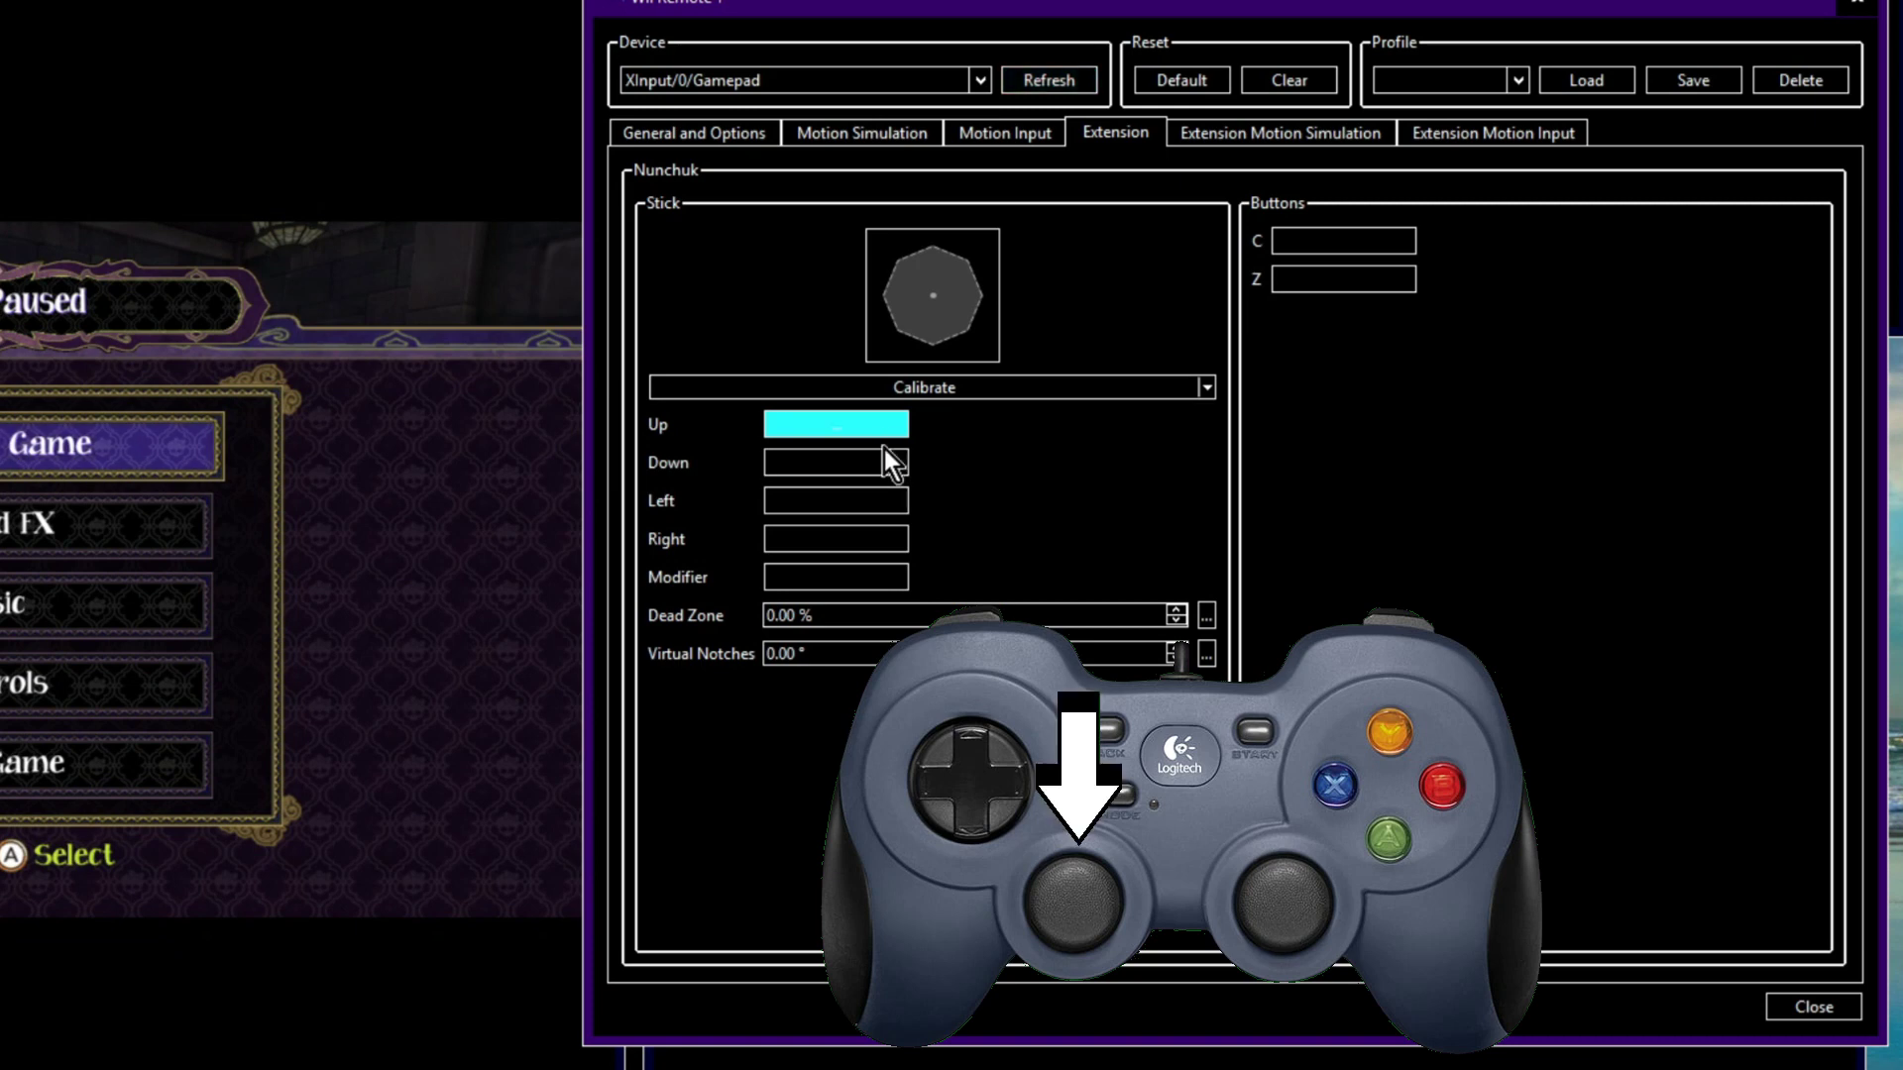
{"action": "left_click", "coordinate": [881, 463]}
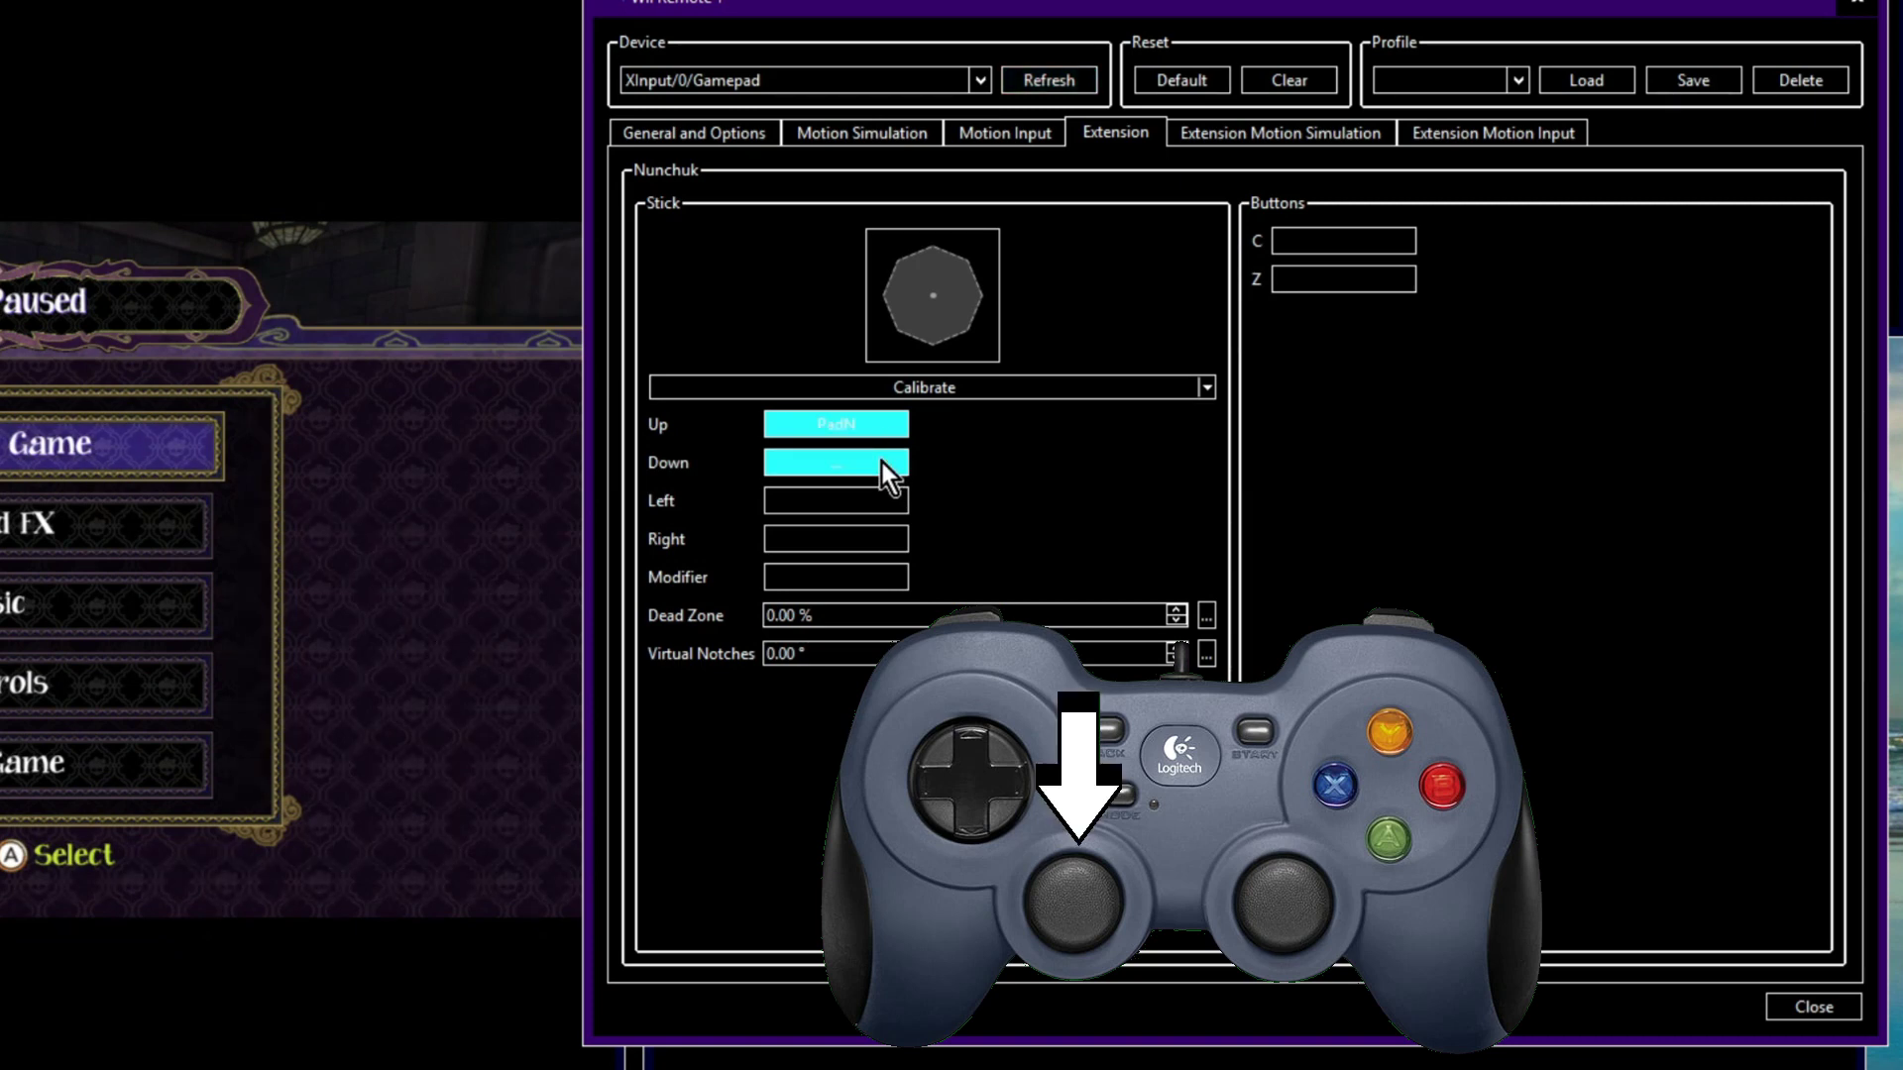
{"action": "left_click", "coordinate": [880, 501]}
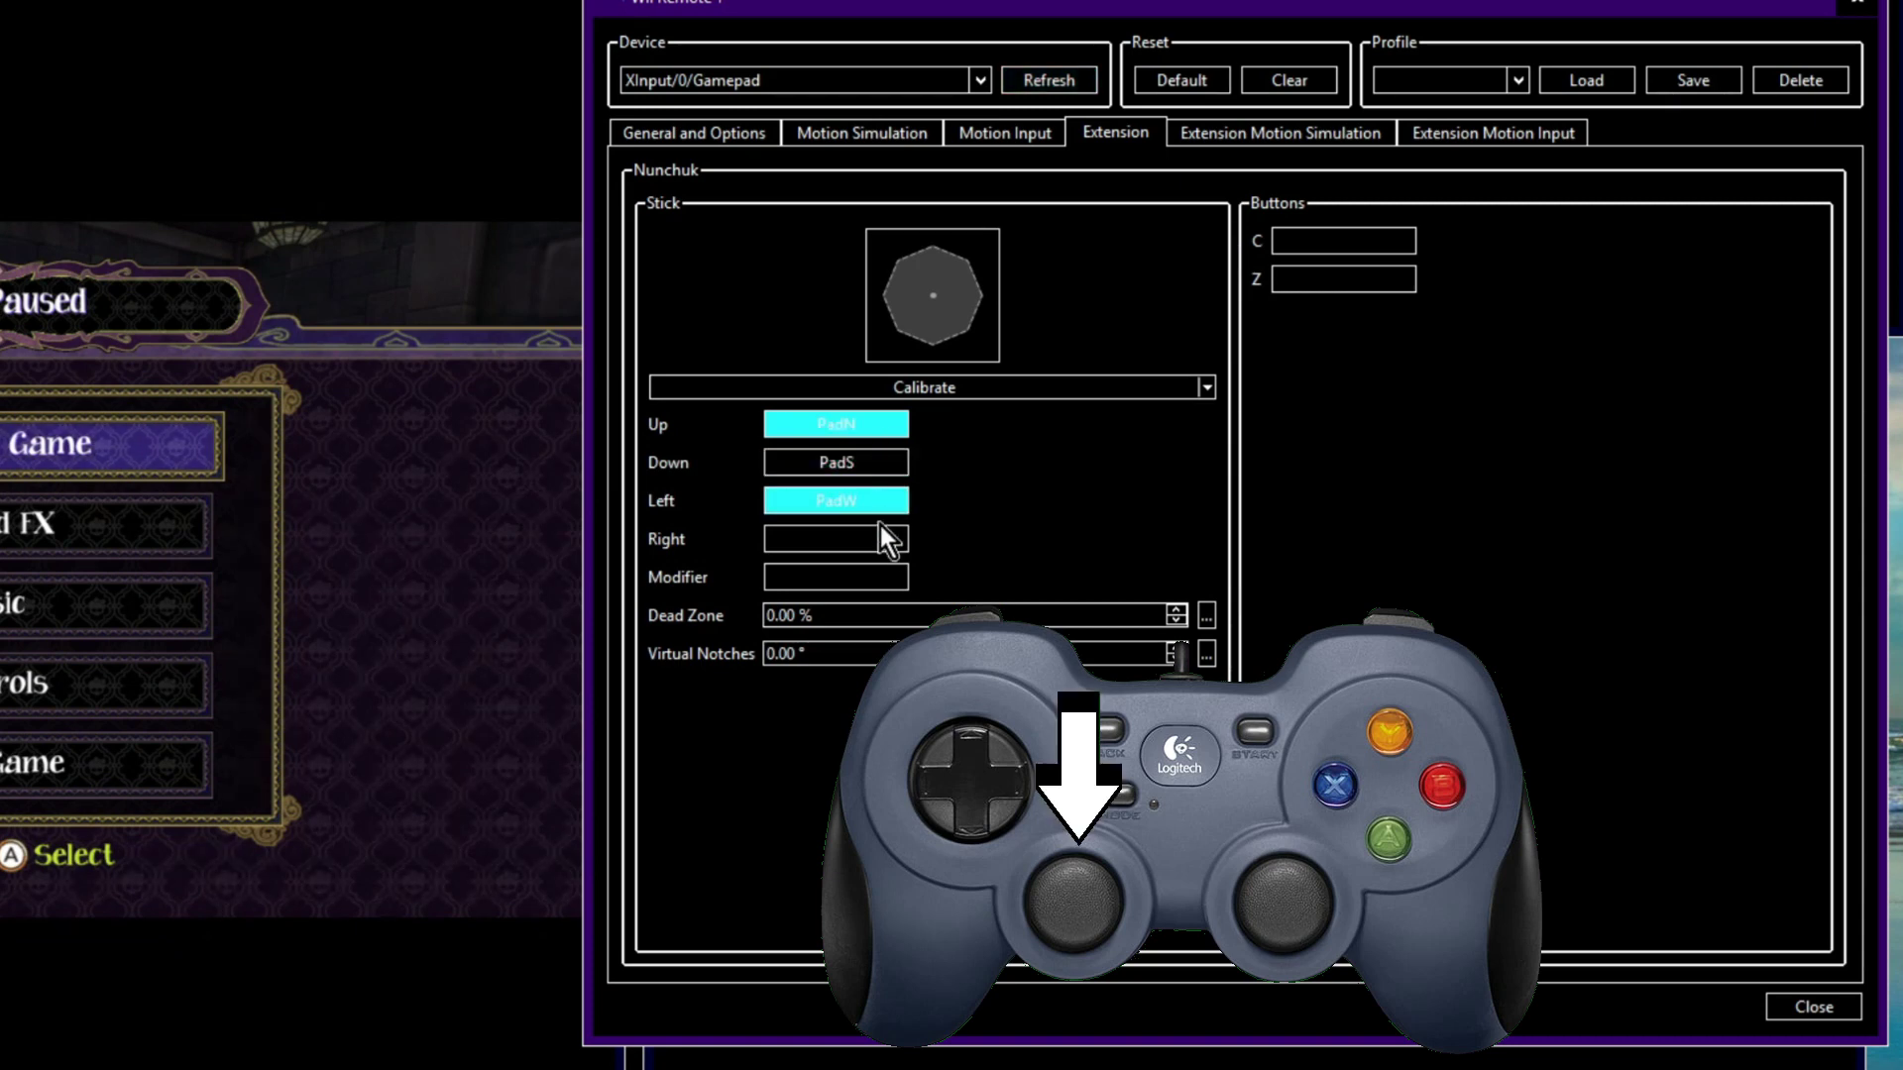
{"action": "left_click", "coordinate": [880, 540]}
{"action": "left_click", "coordinate": [880, 577]}
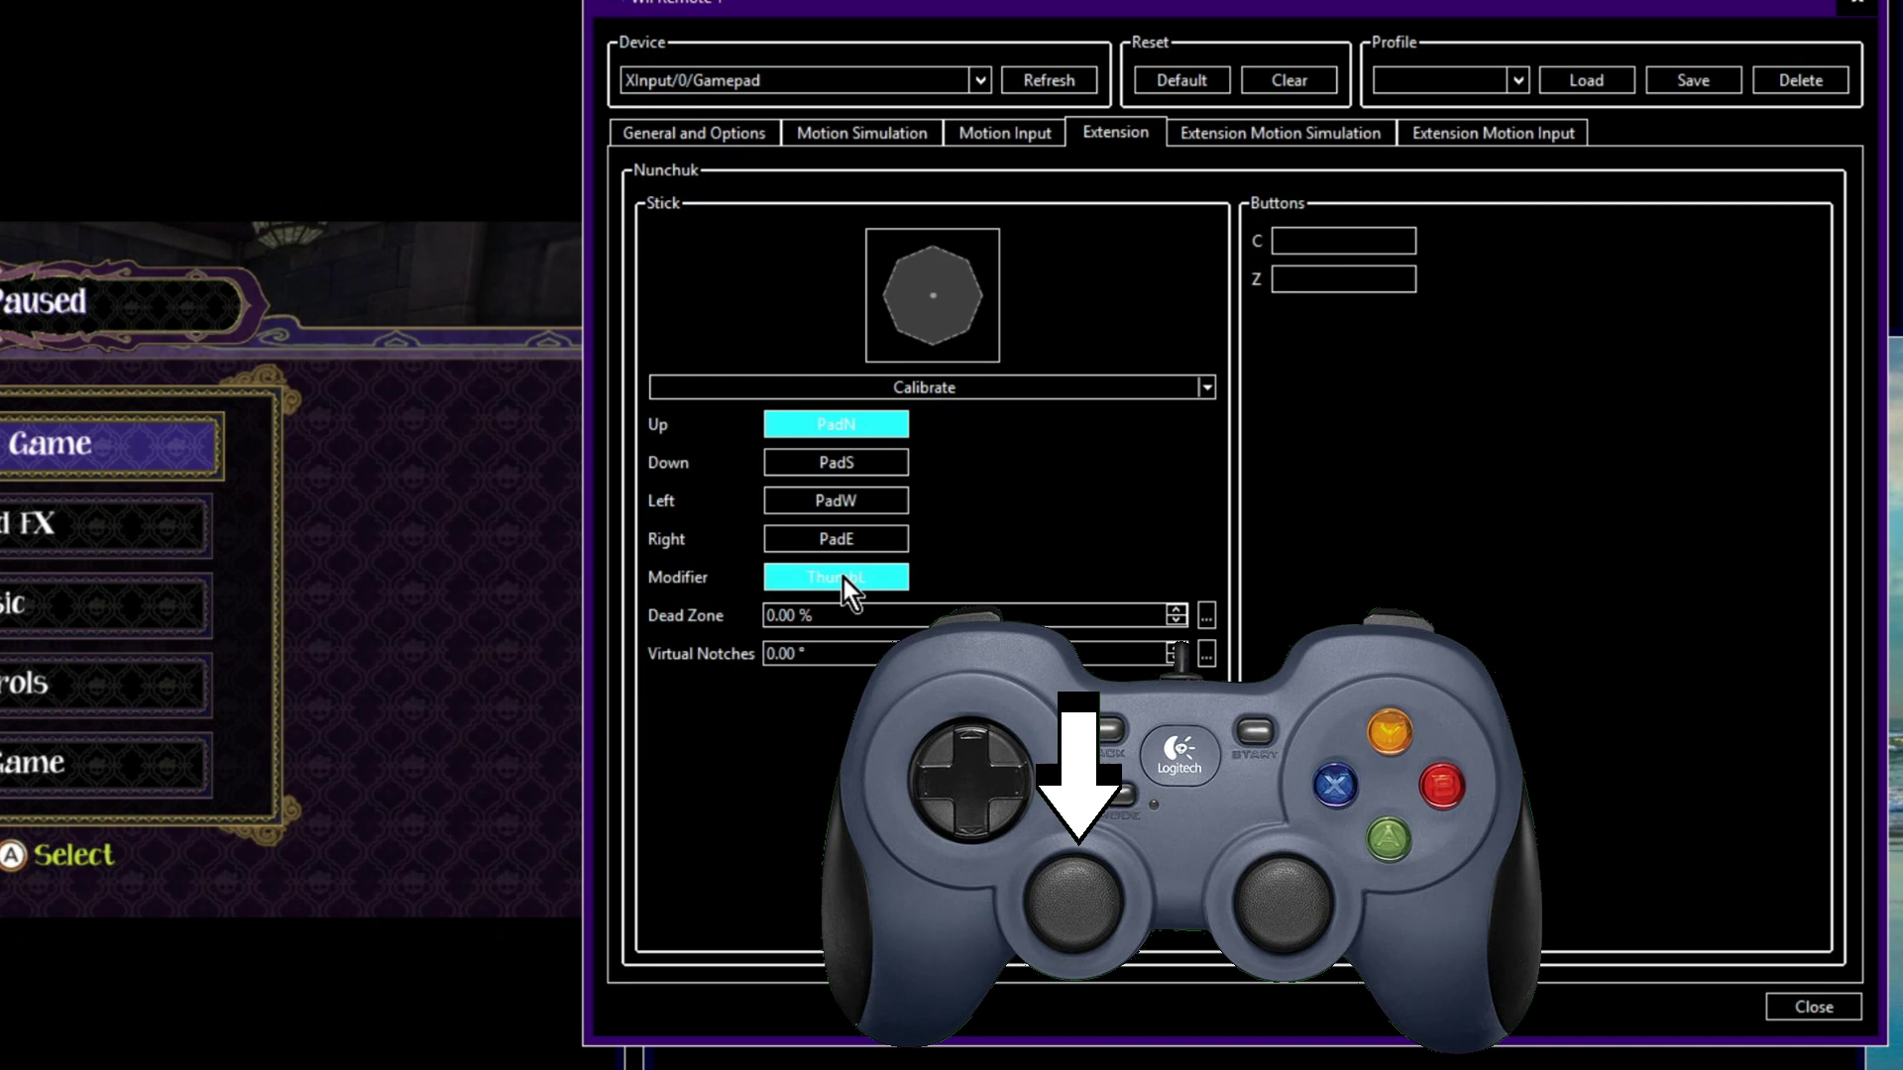
Step: Calibrate the Nunchuk stick and briefly check its Extension Motion Simulation settings
{"action": "left_click", "coordinate": [970, 389]}
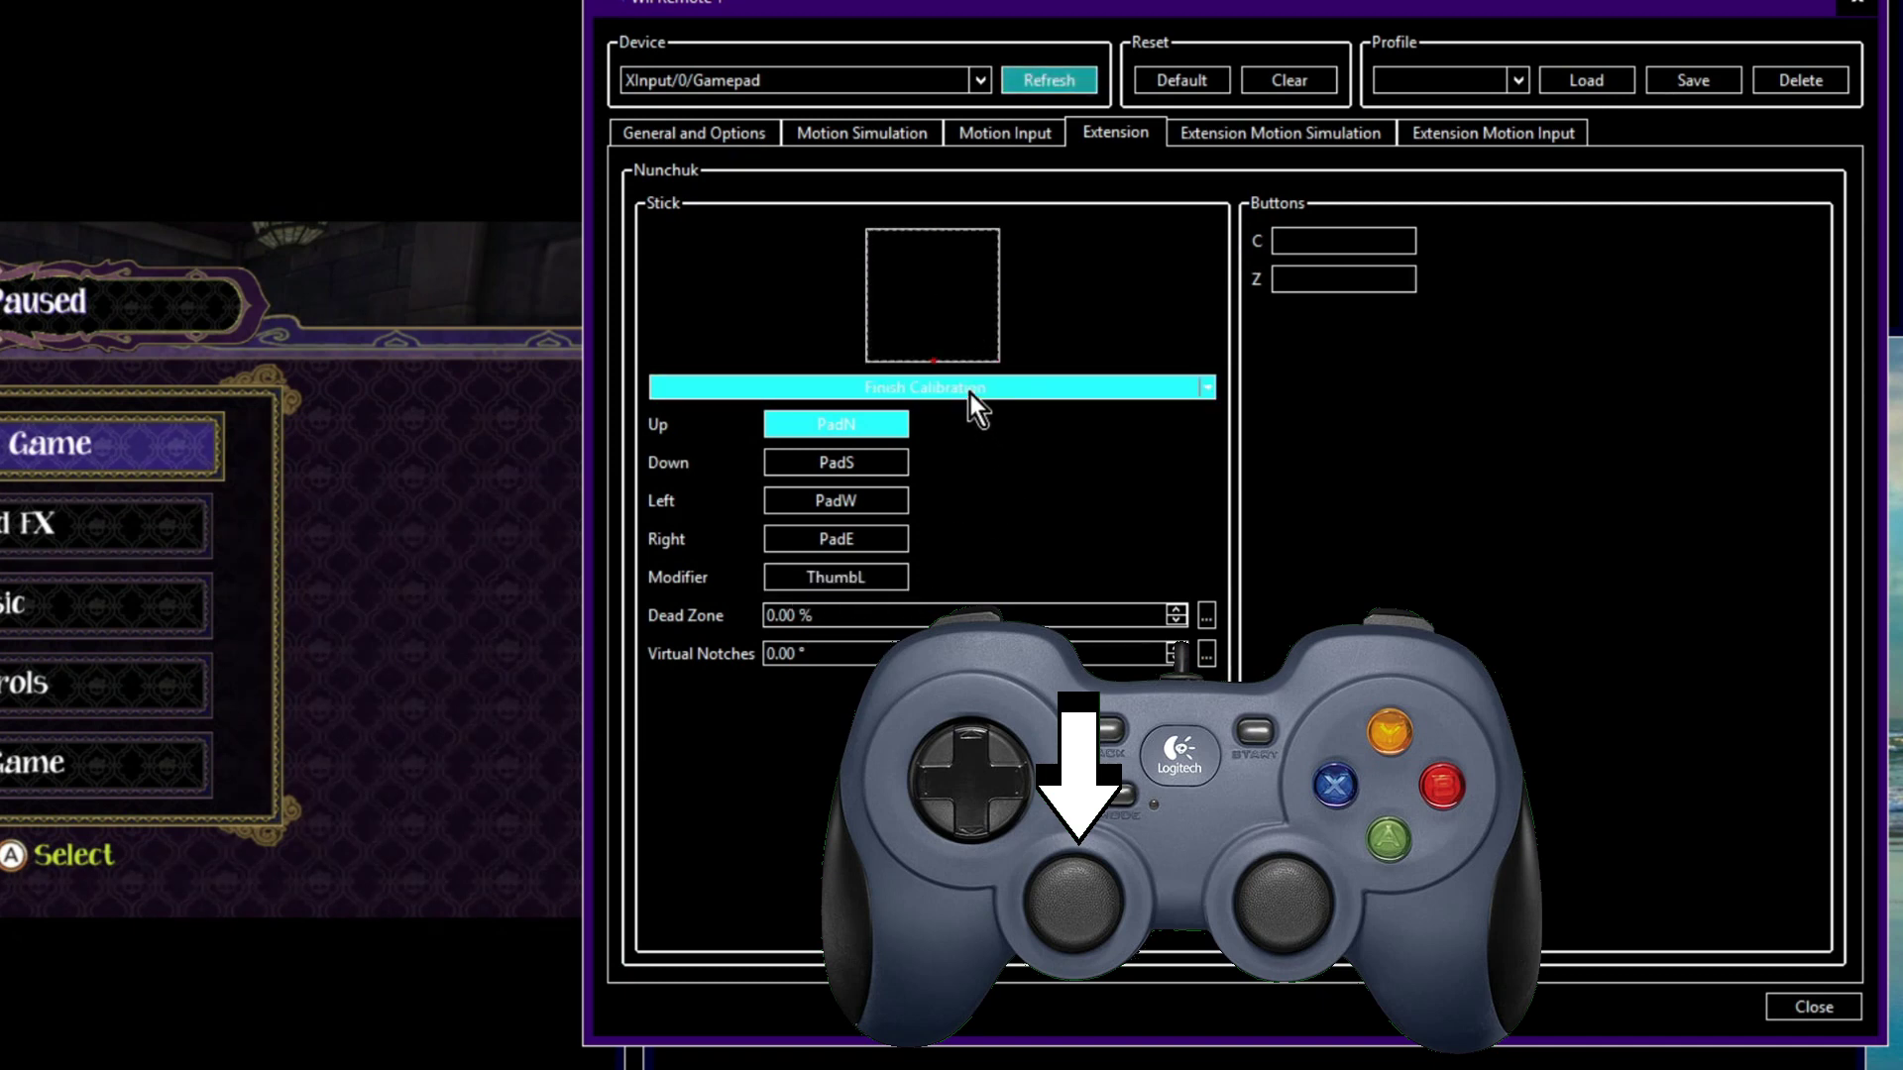
{"action": "left_click", "coordinate": [972, 387]}
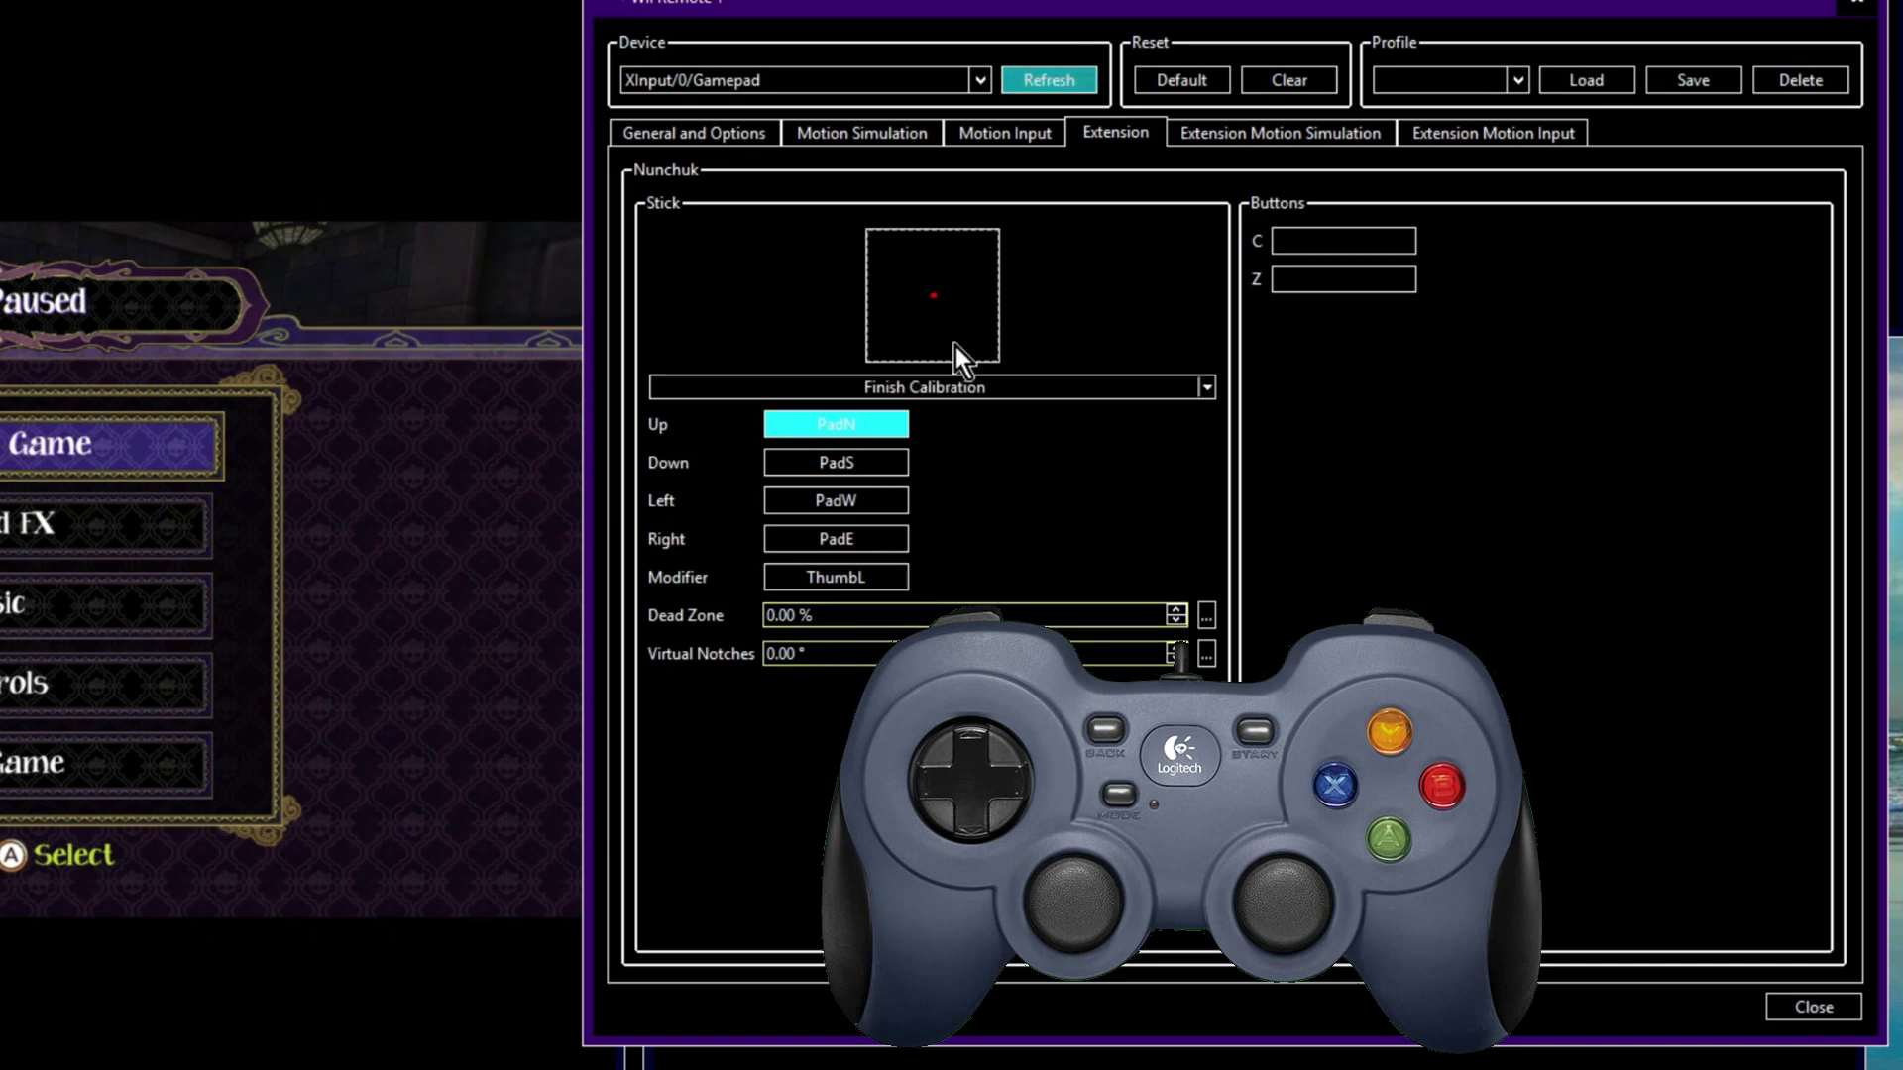
{"action": "left_click", "coordinate": [1223, 133]}
{"action": "left_click", "coordinate": [1115, 133]}
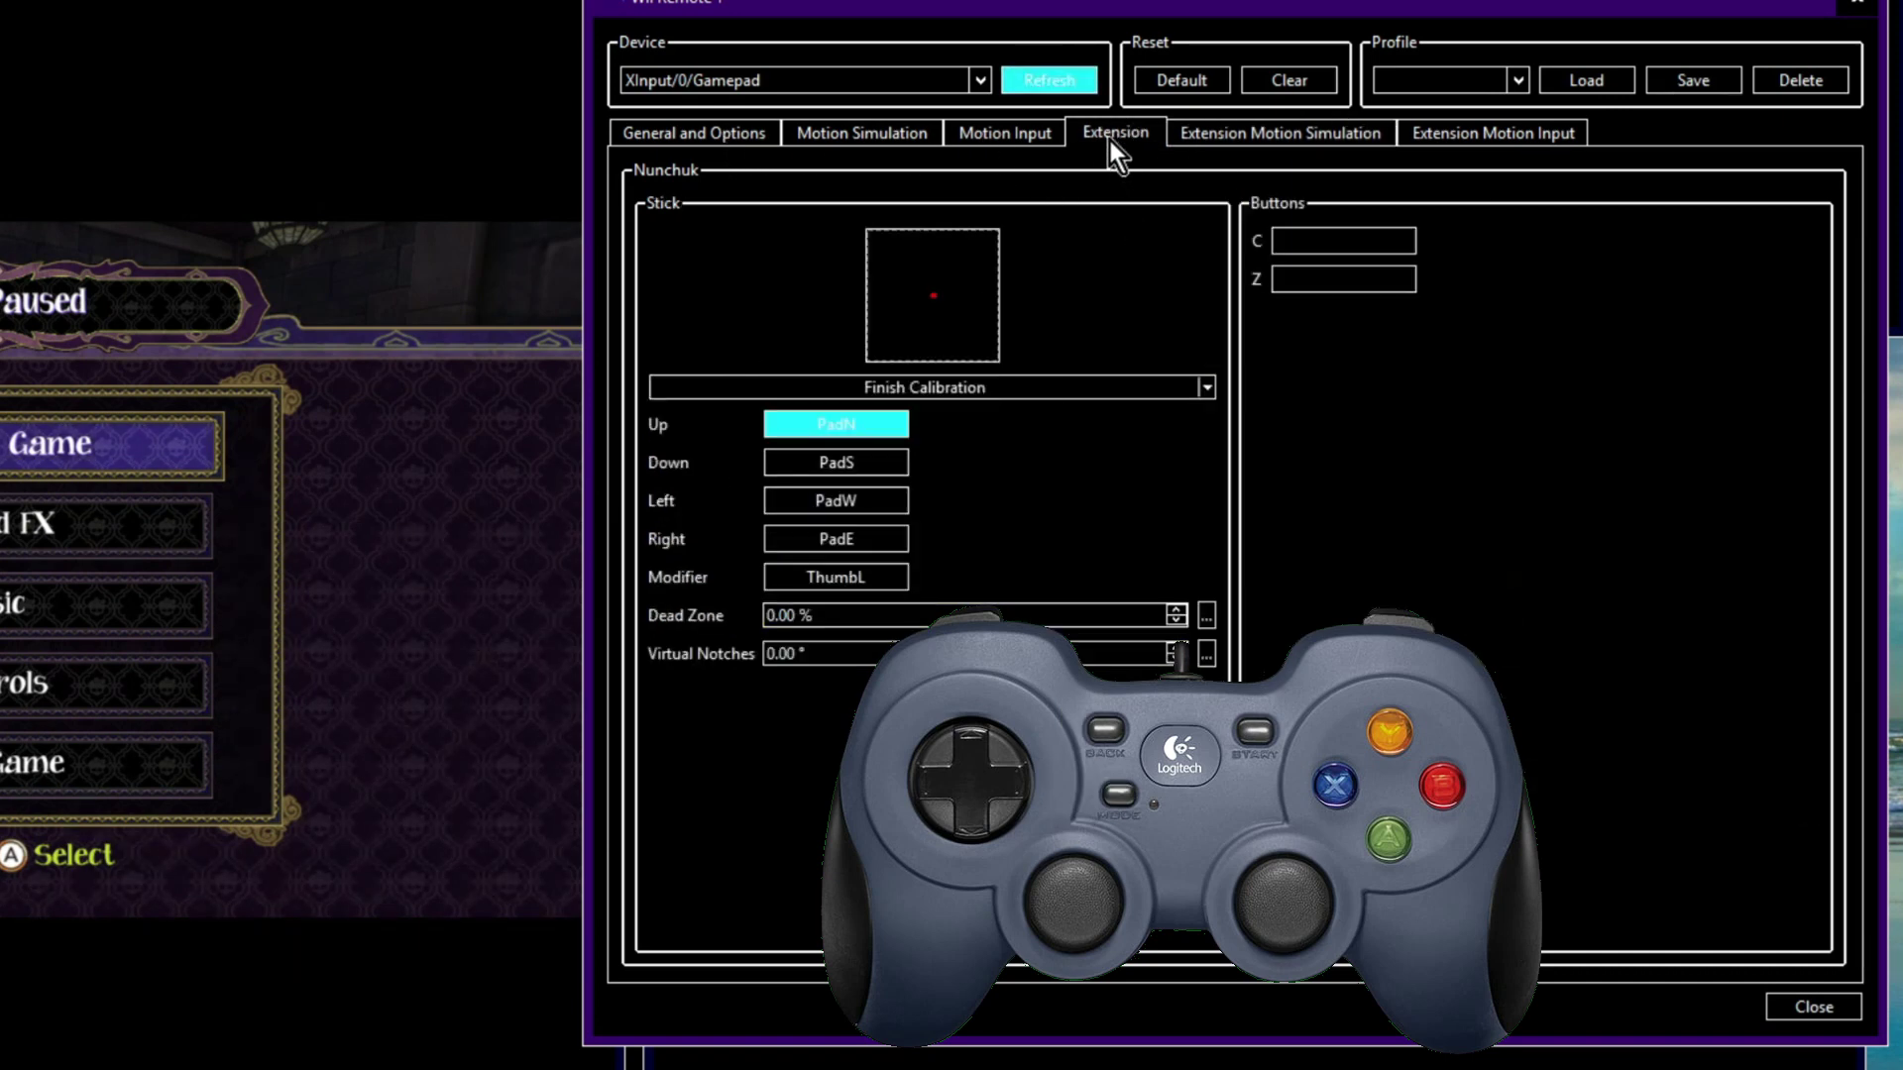
Step: Map Nunchuk C to gamepad ButtonY and Z to ButtonX, then return to General and Options
{"action": "left_click", "coordinate": [1344, 241]}
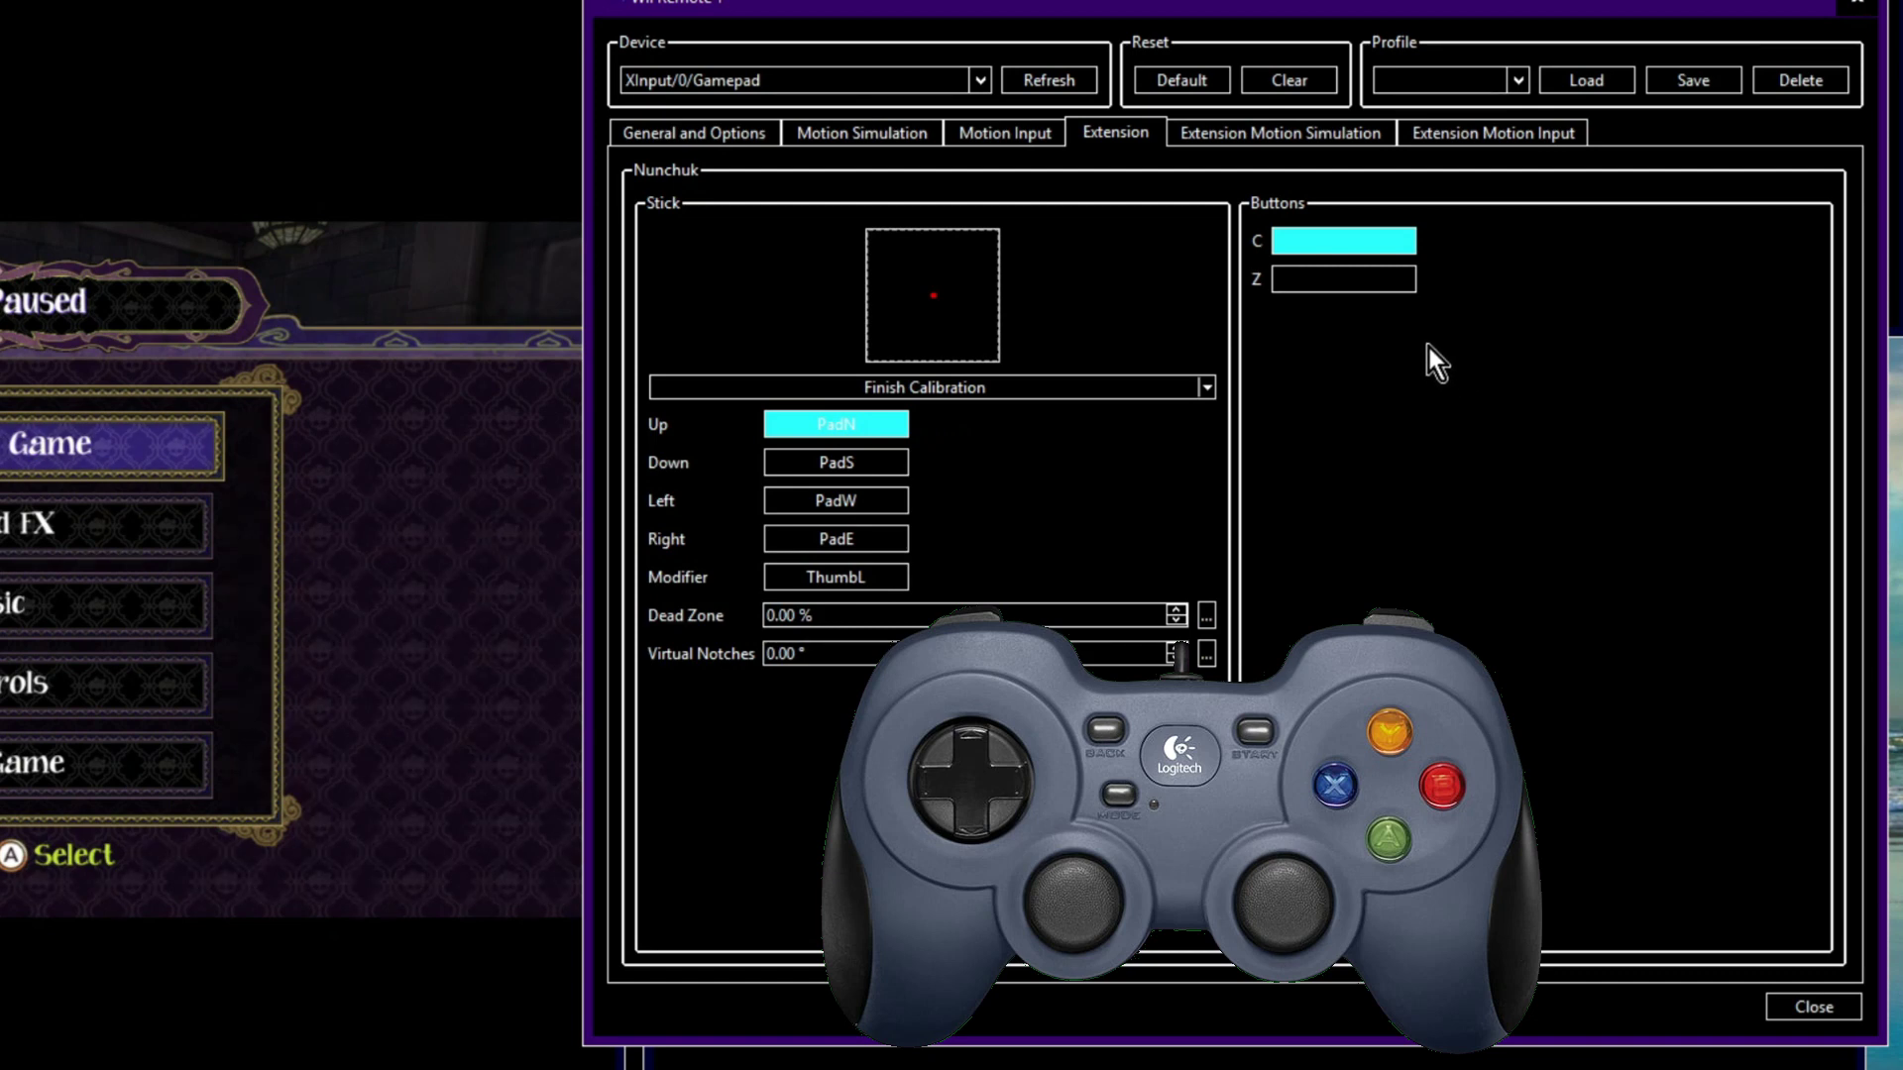
{"action": "left_click", "coordinate": [1352, 283]}
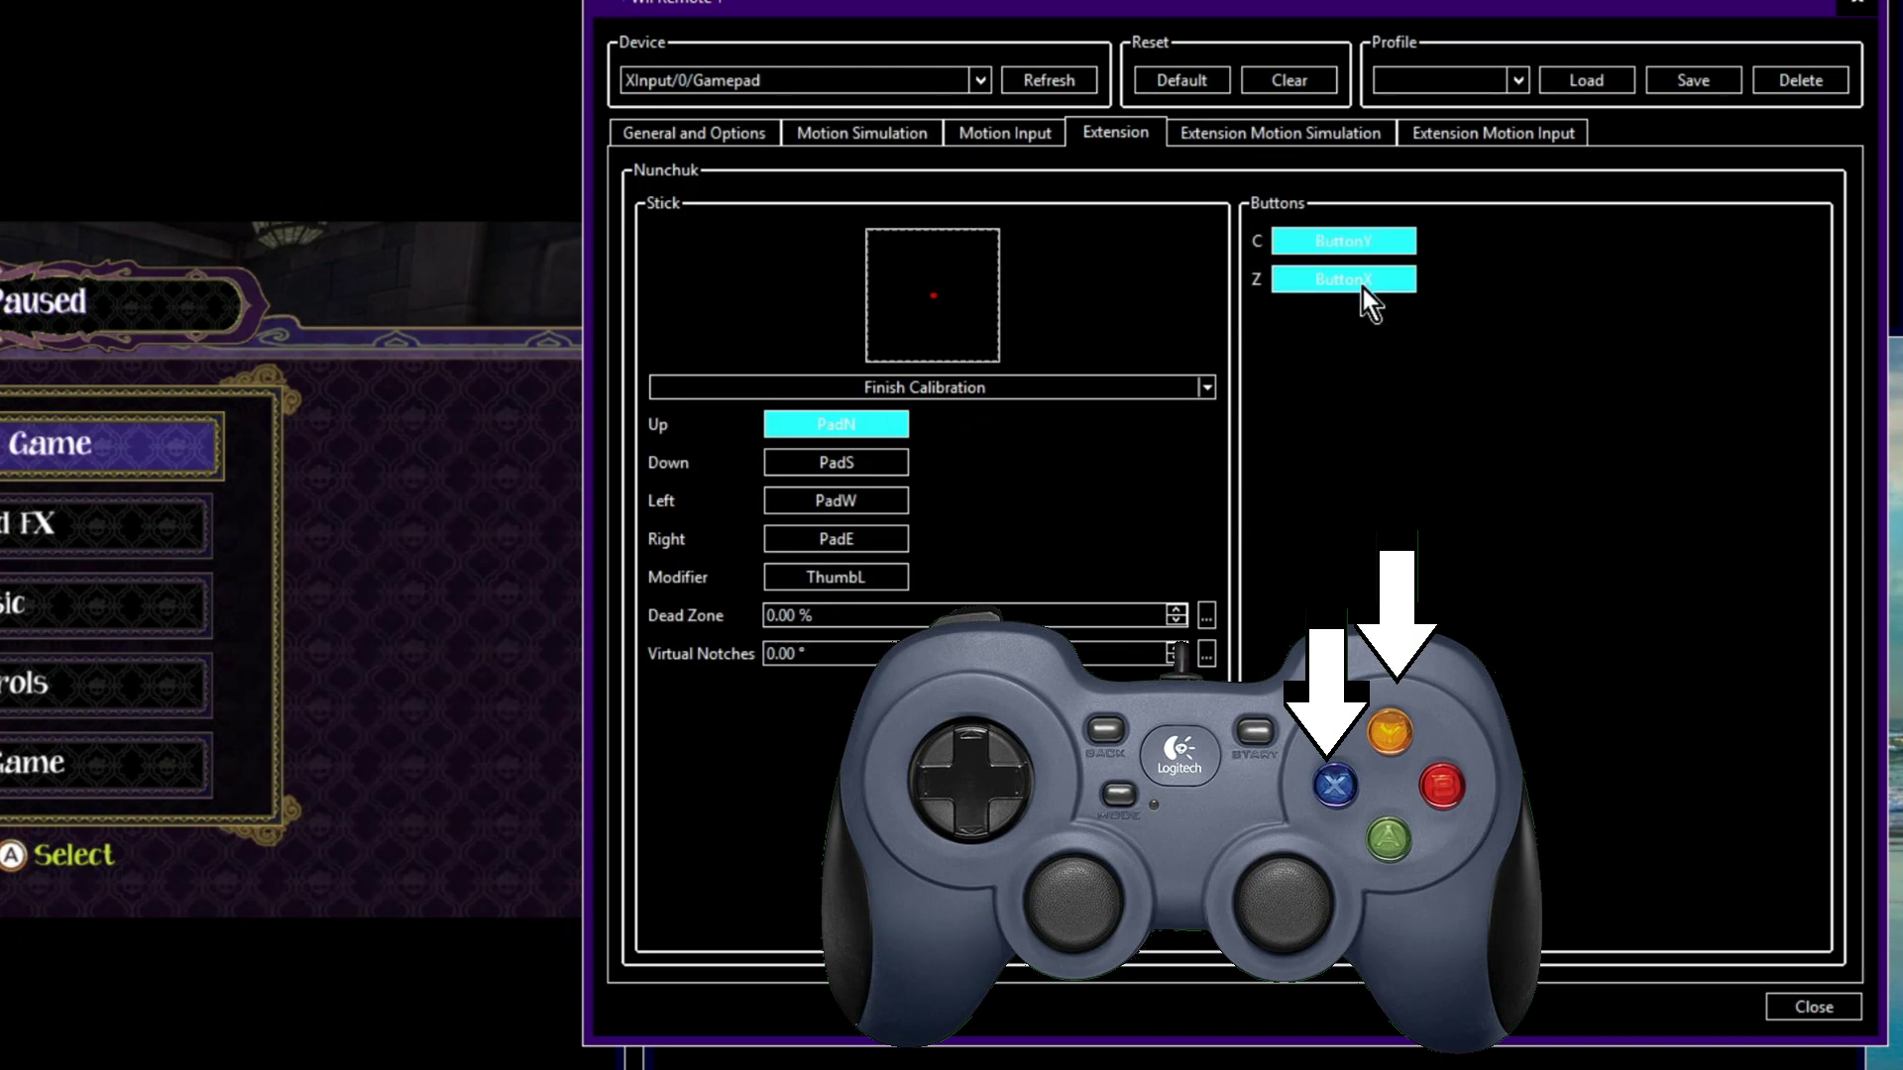
{"action": "left_click", "coordinate": [929, 172]}
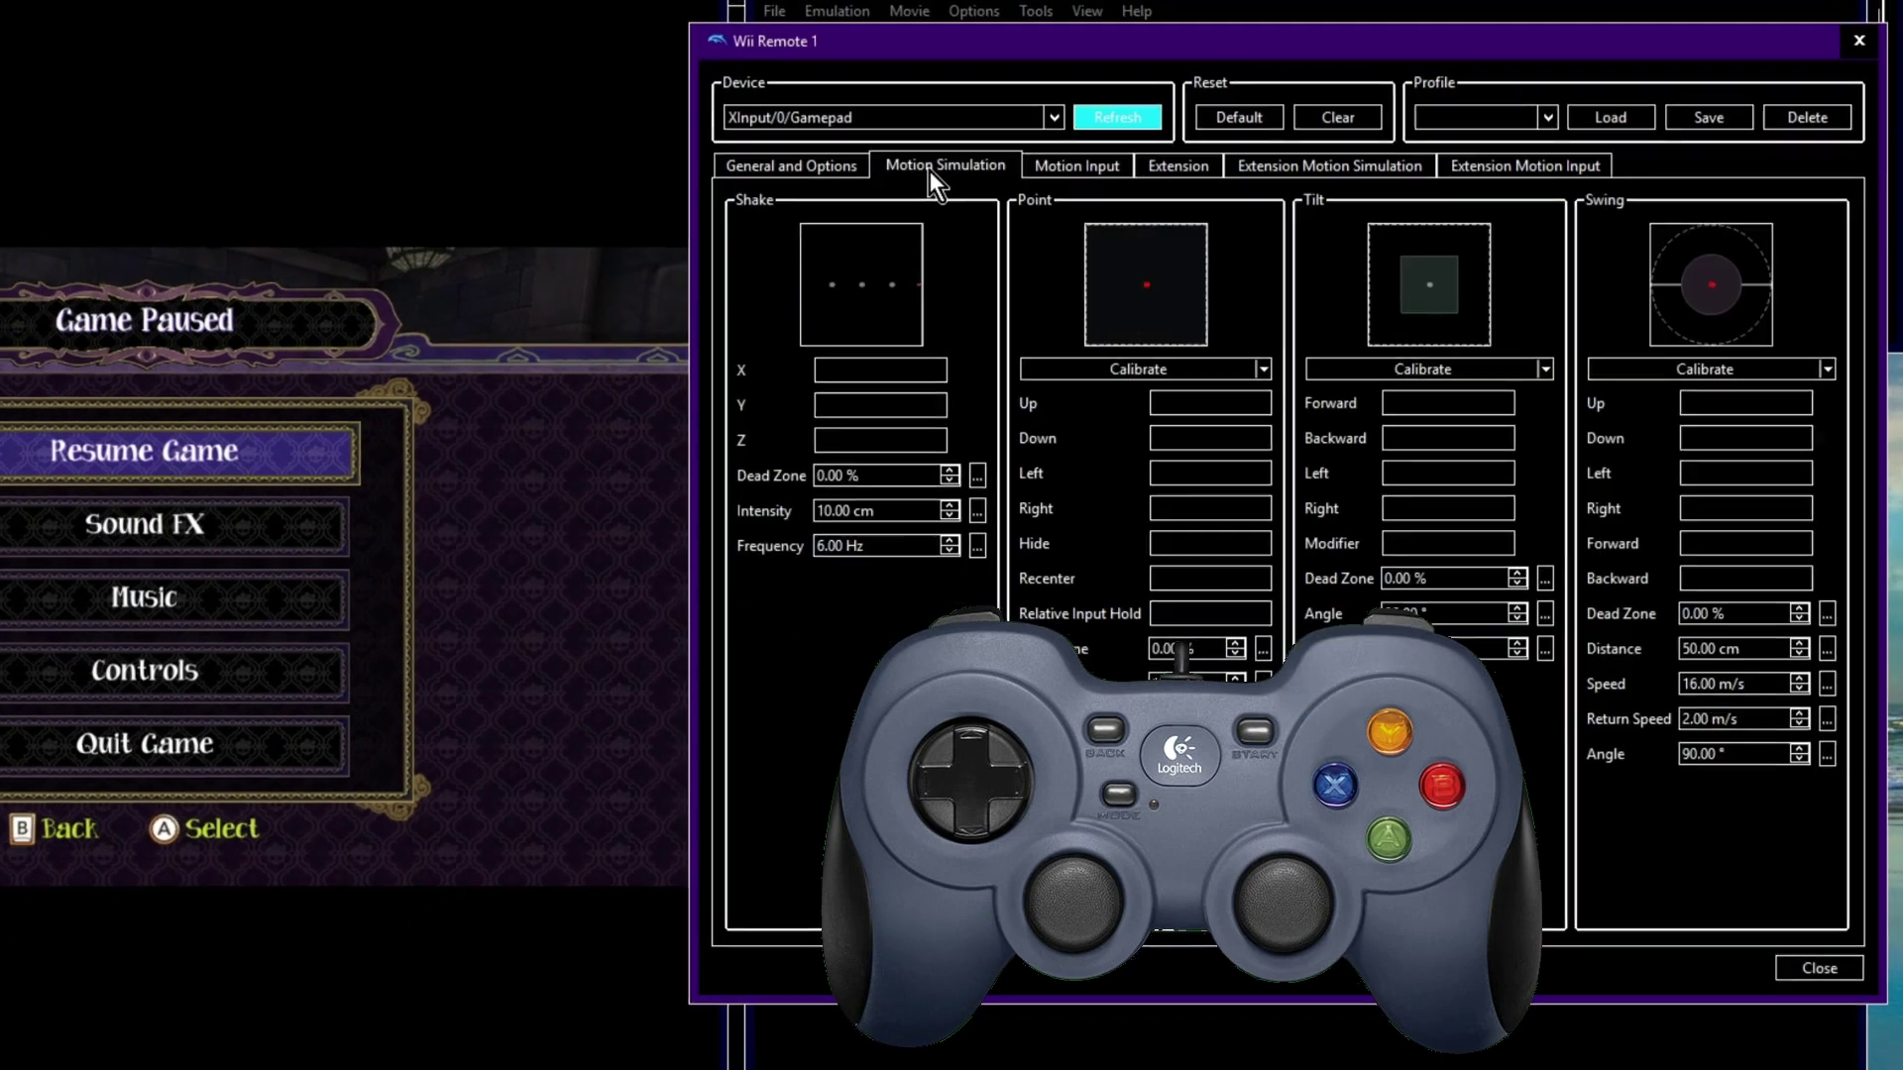
{"action": "left_click", "coordinate": [804, 166]}
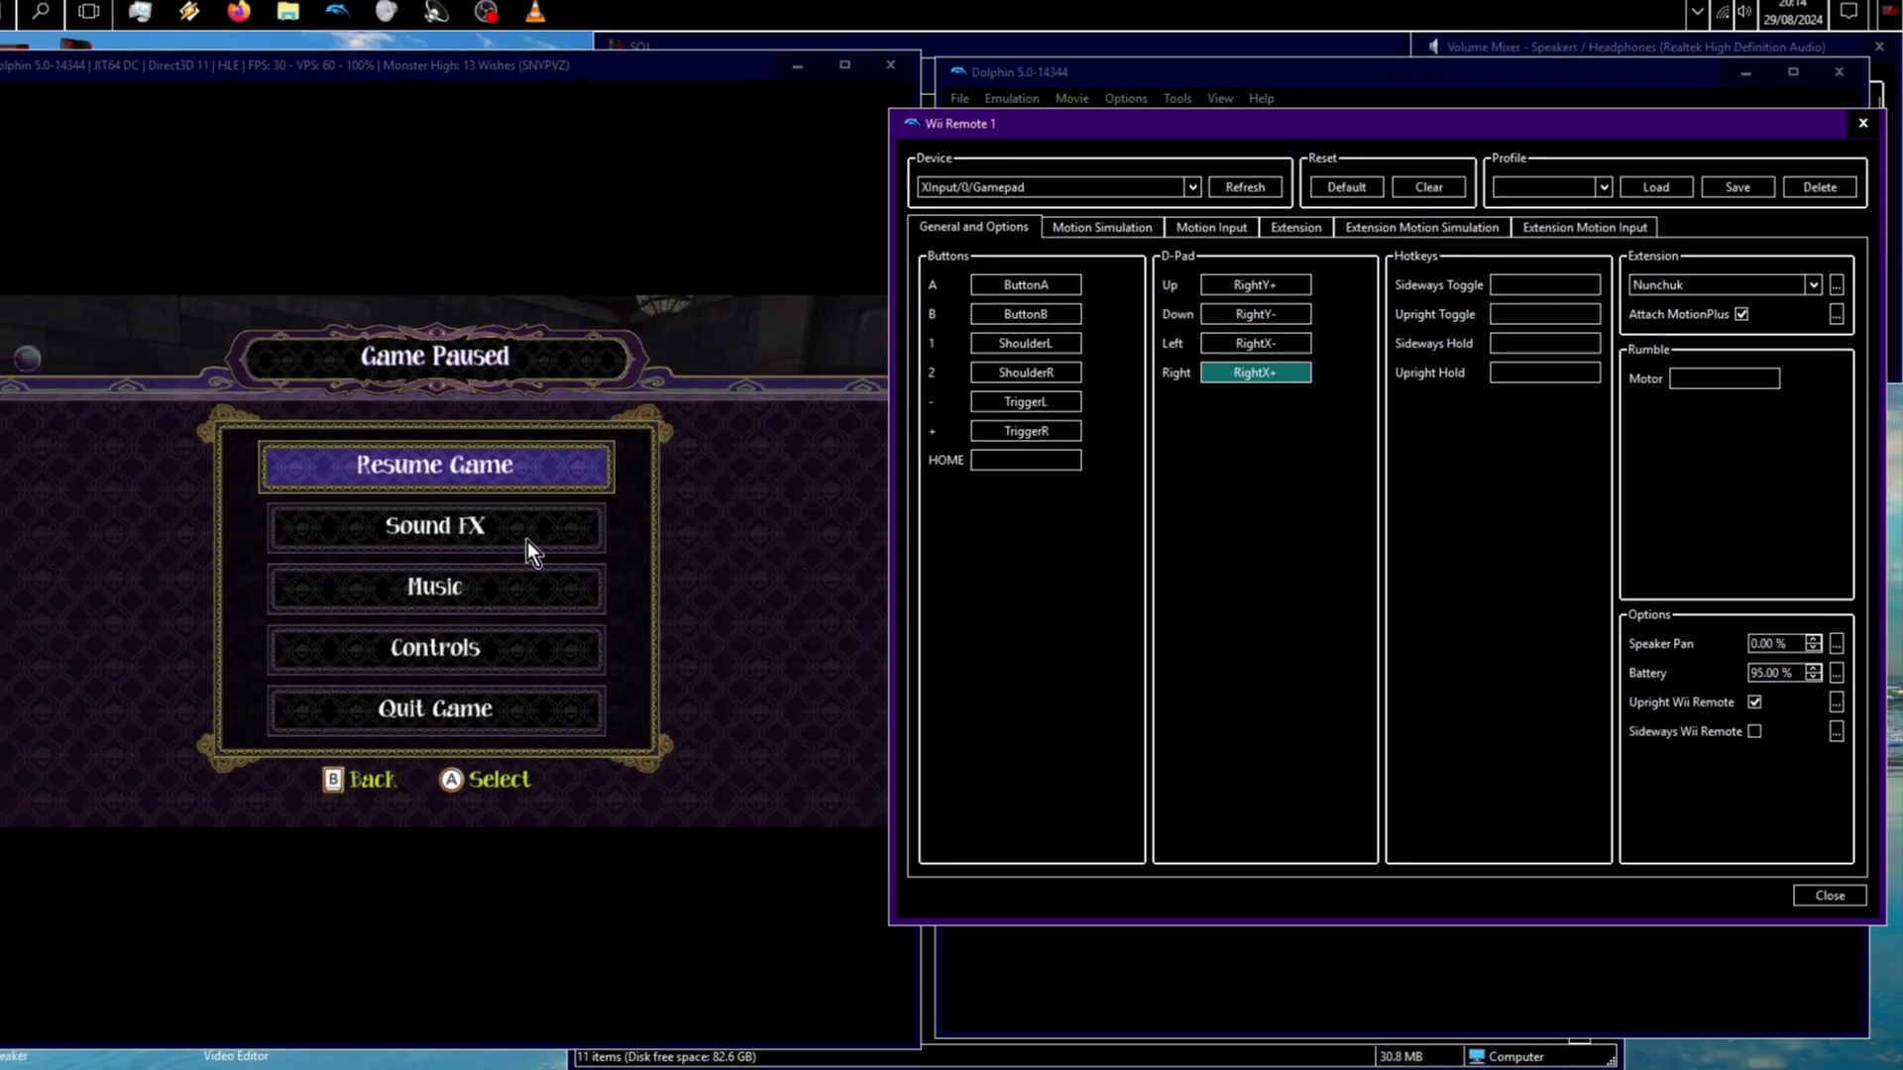
Step: Focus the game window and resume Monster High: 13 Wishes from its pause menu
{"action": "left_click", "coordinate": [885, 572]}
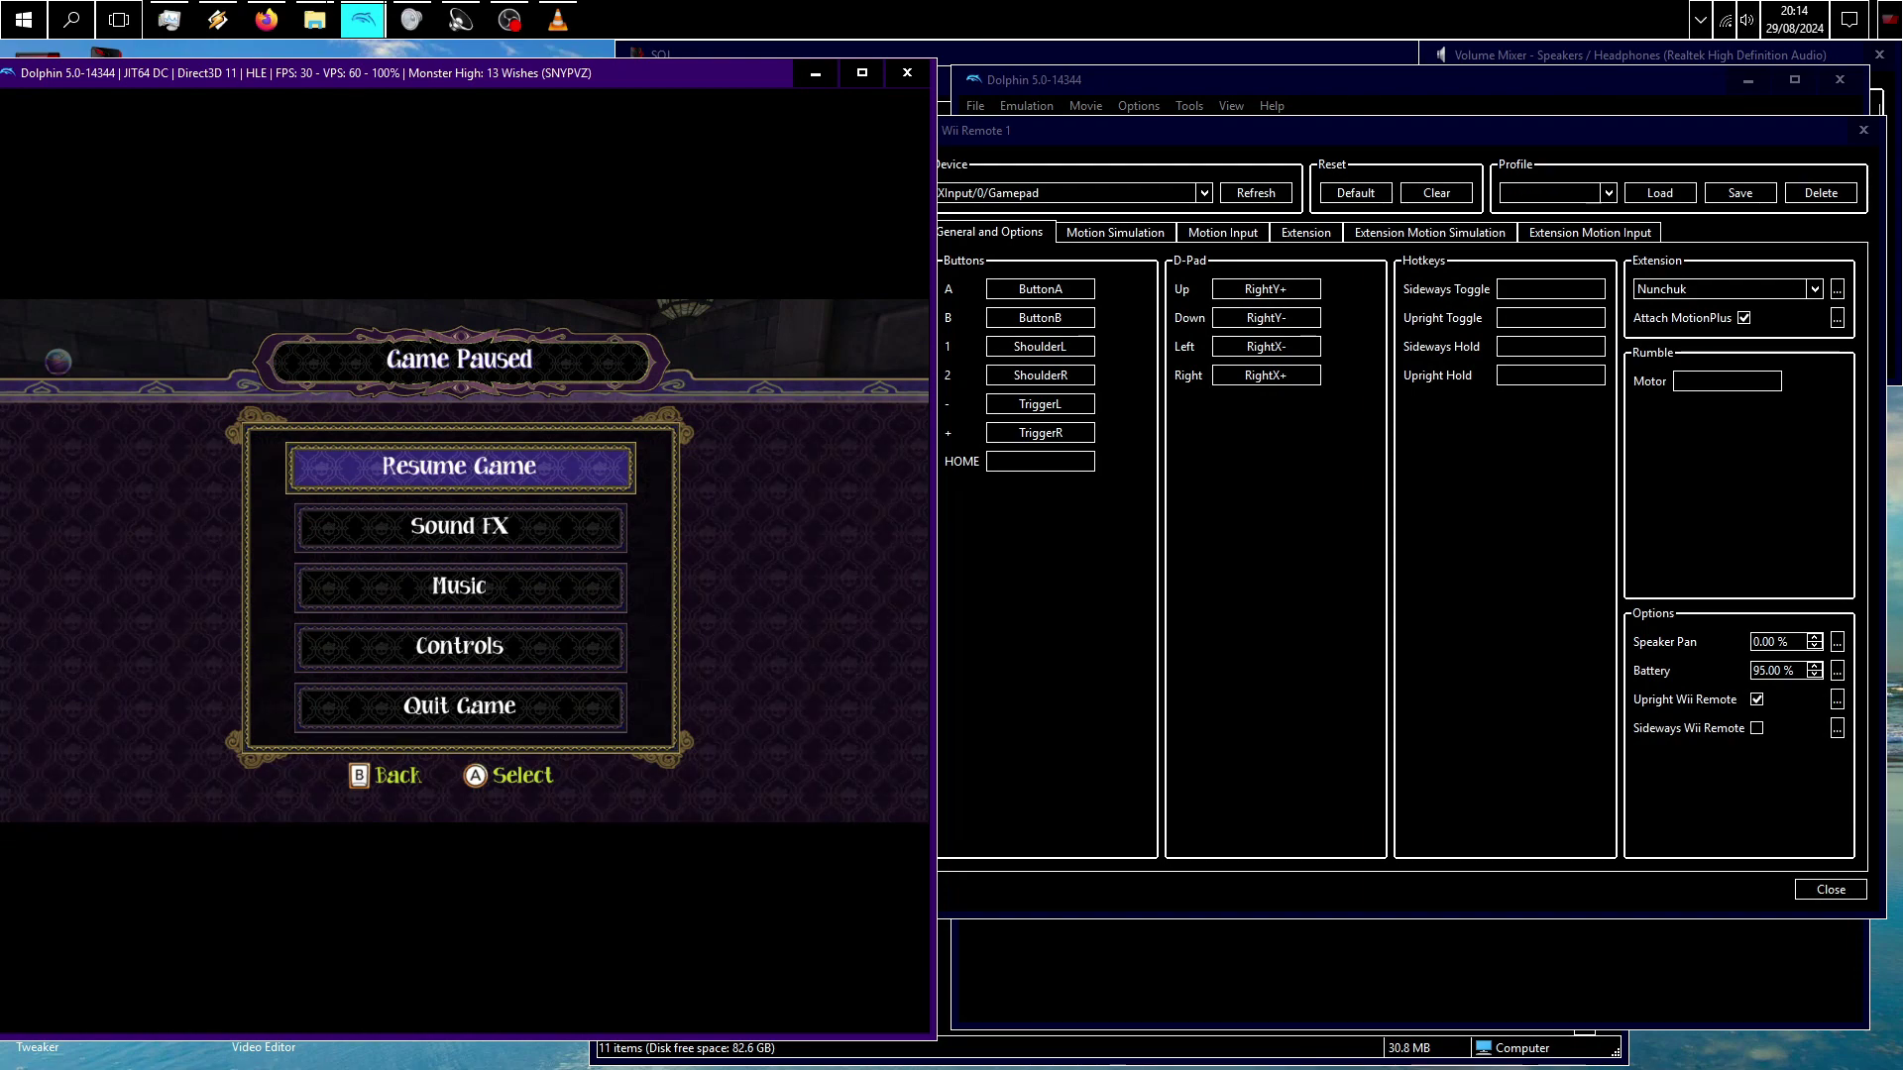
{"action": "key", "text": "Return"}
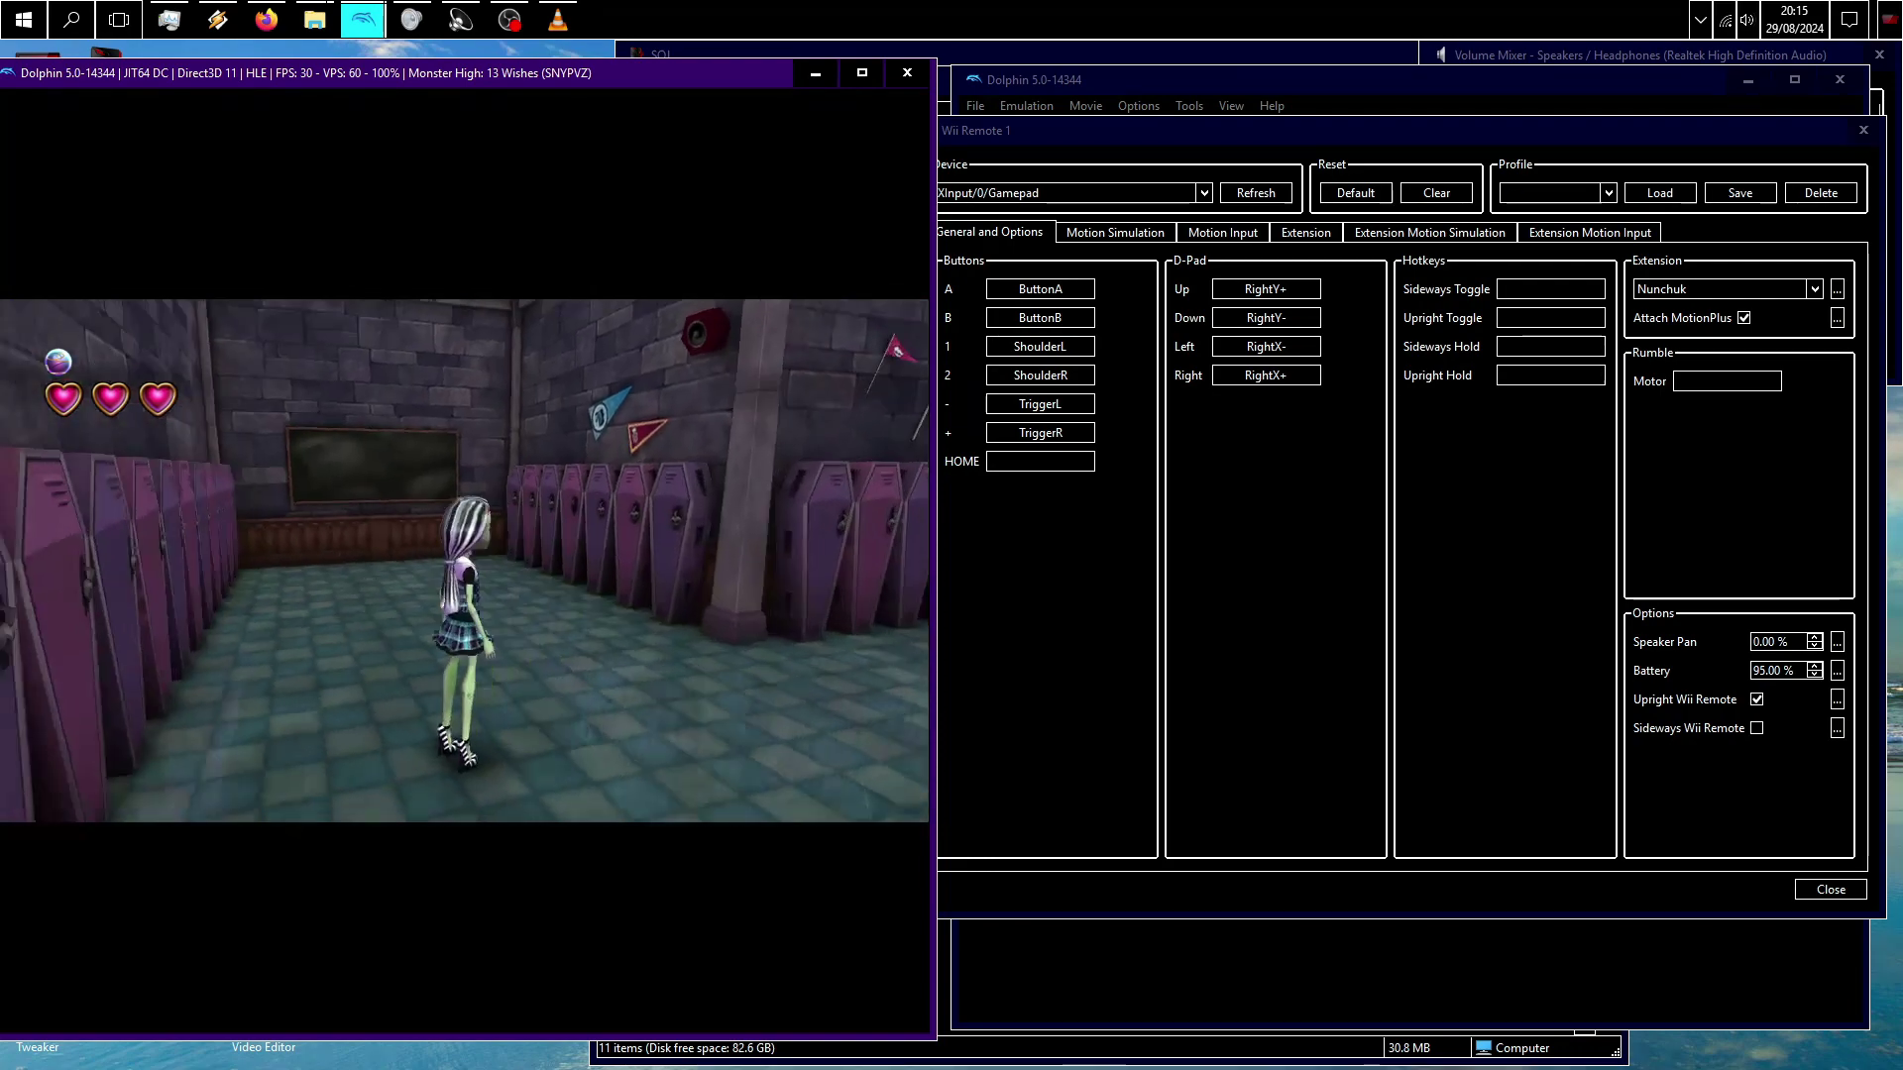
{"action": "left_click", "coordinate": [1296, 577]}
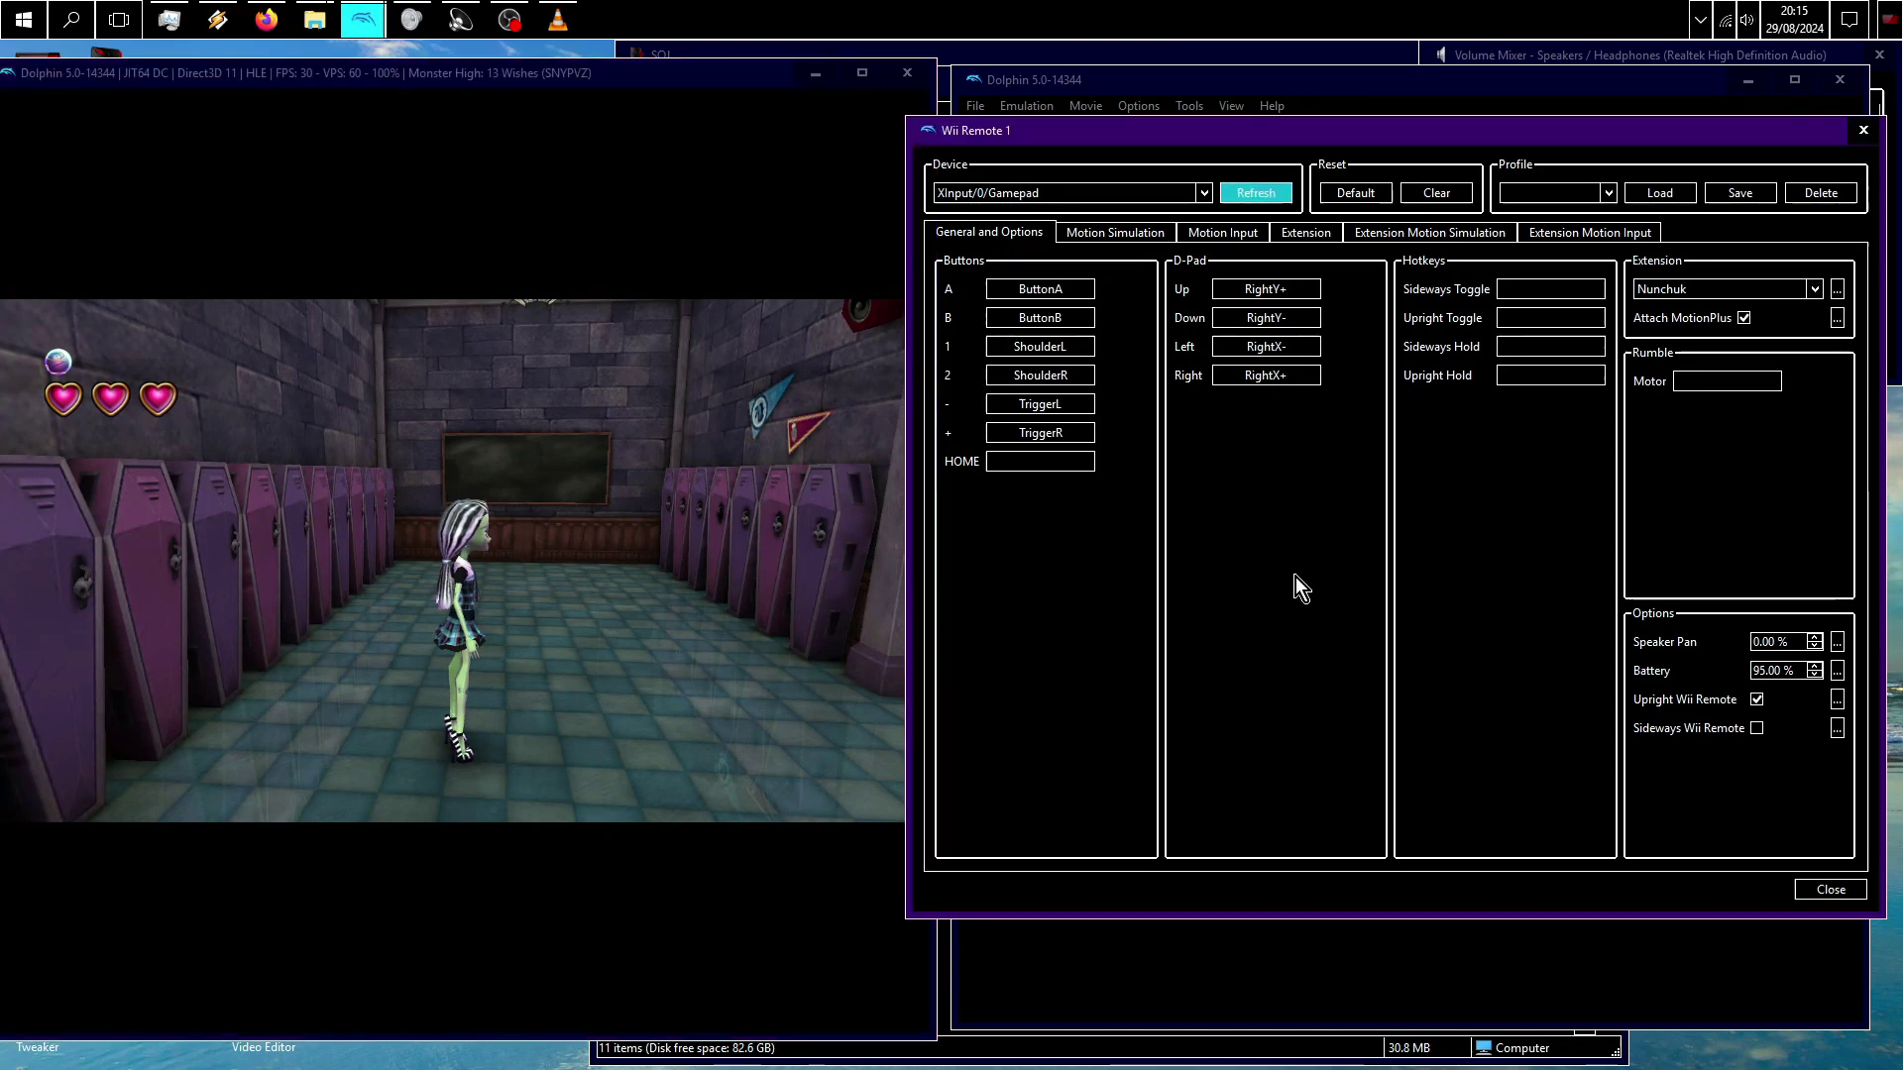
{"action": "left_click", "coordinate": [1203, 193]}
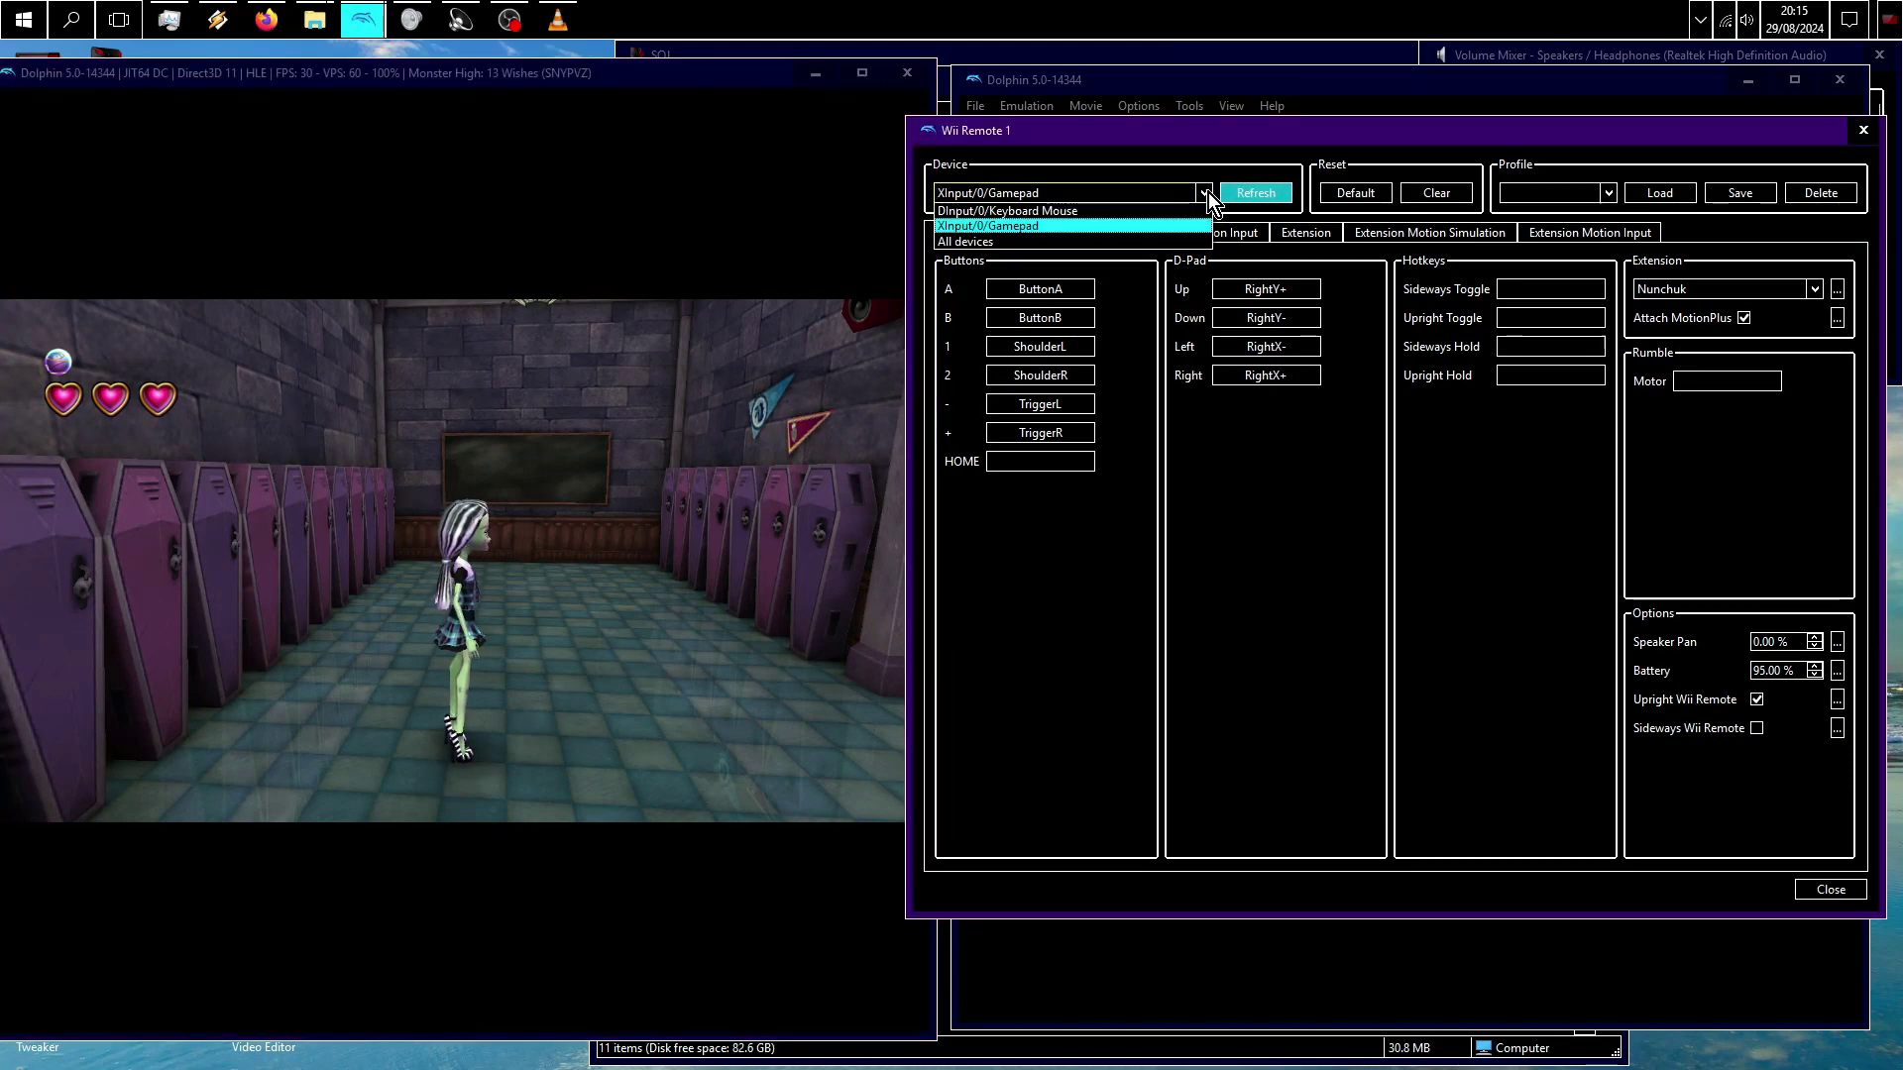
{"action": "left_click", "coordinate": [1256, 193]}
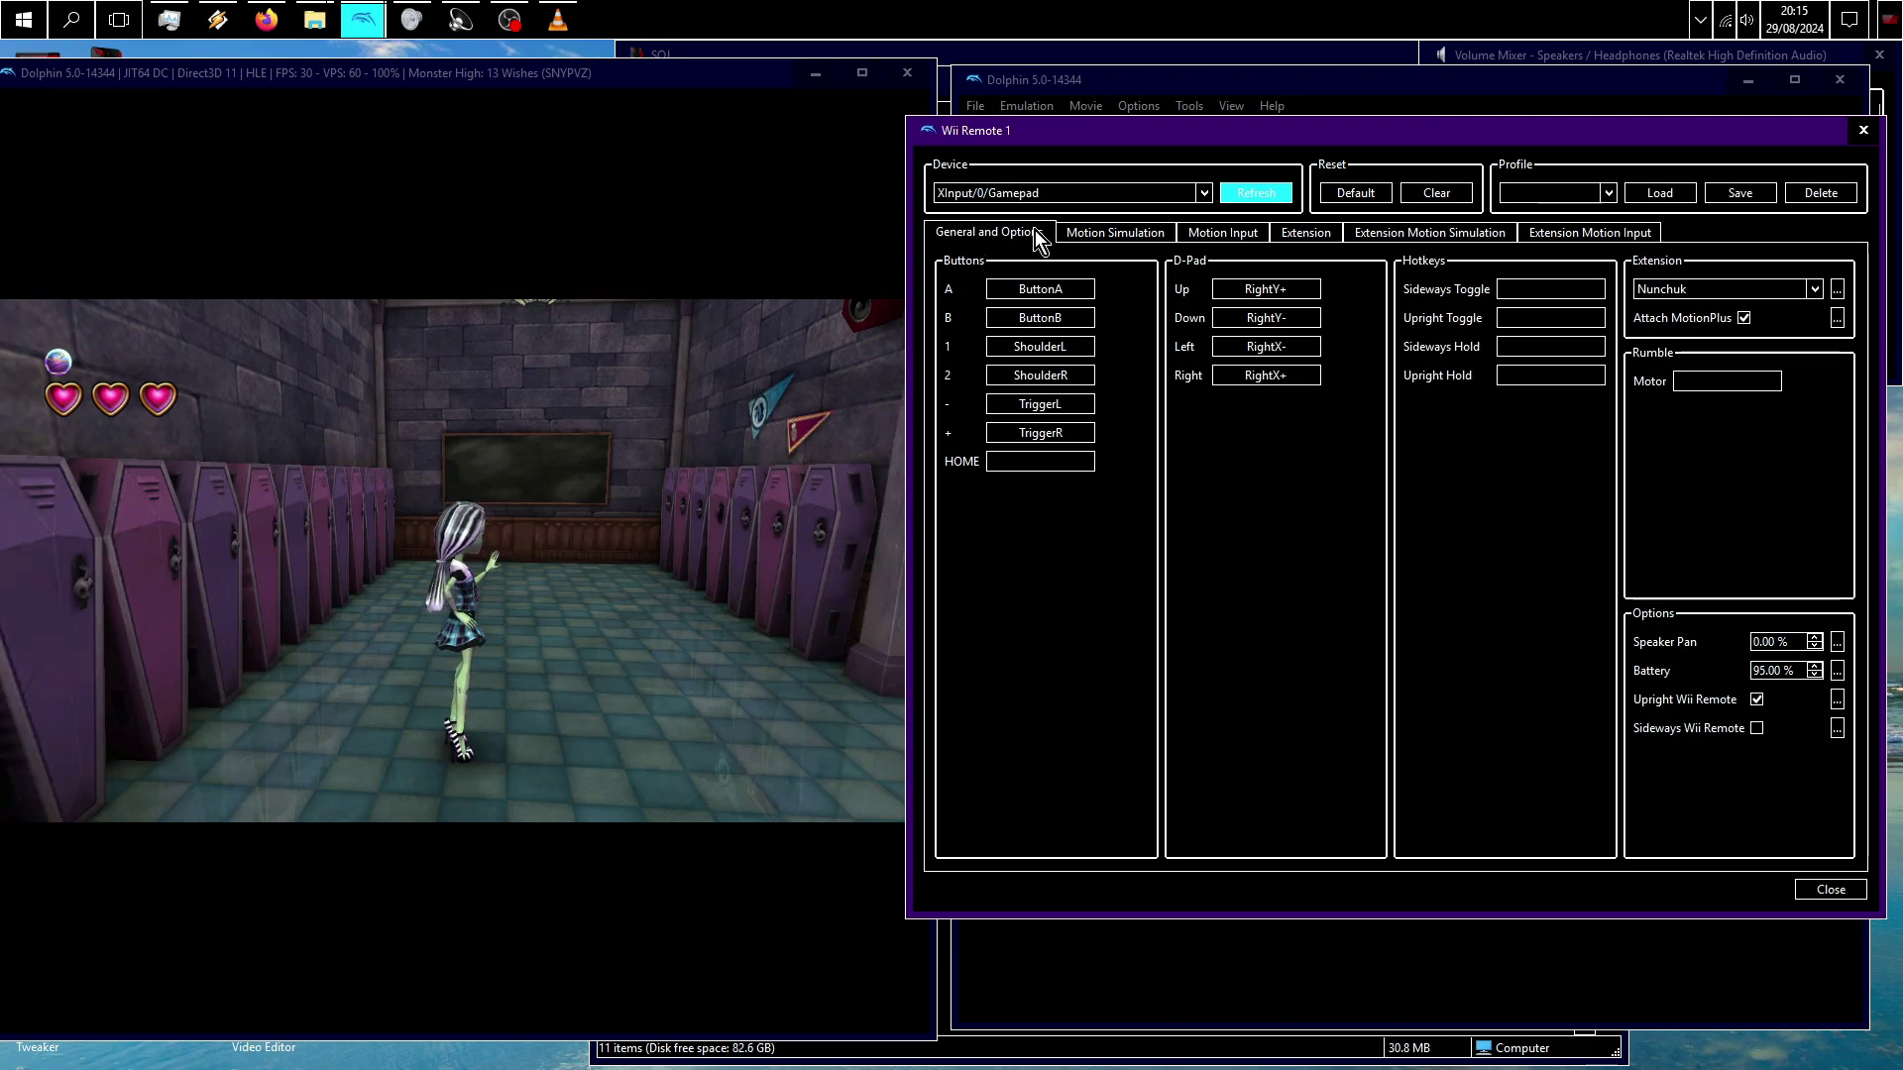
{"action": "left_click", "coordinate": [1302, 232]}
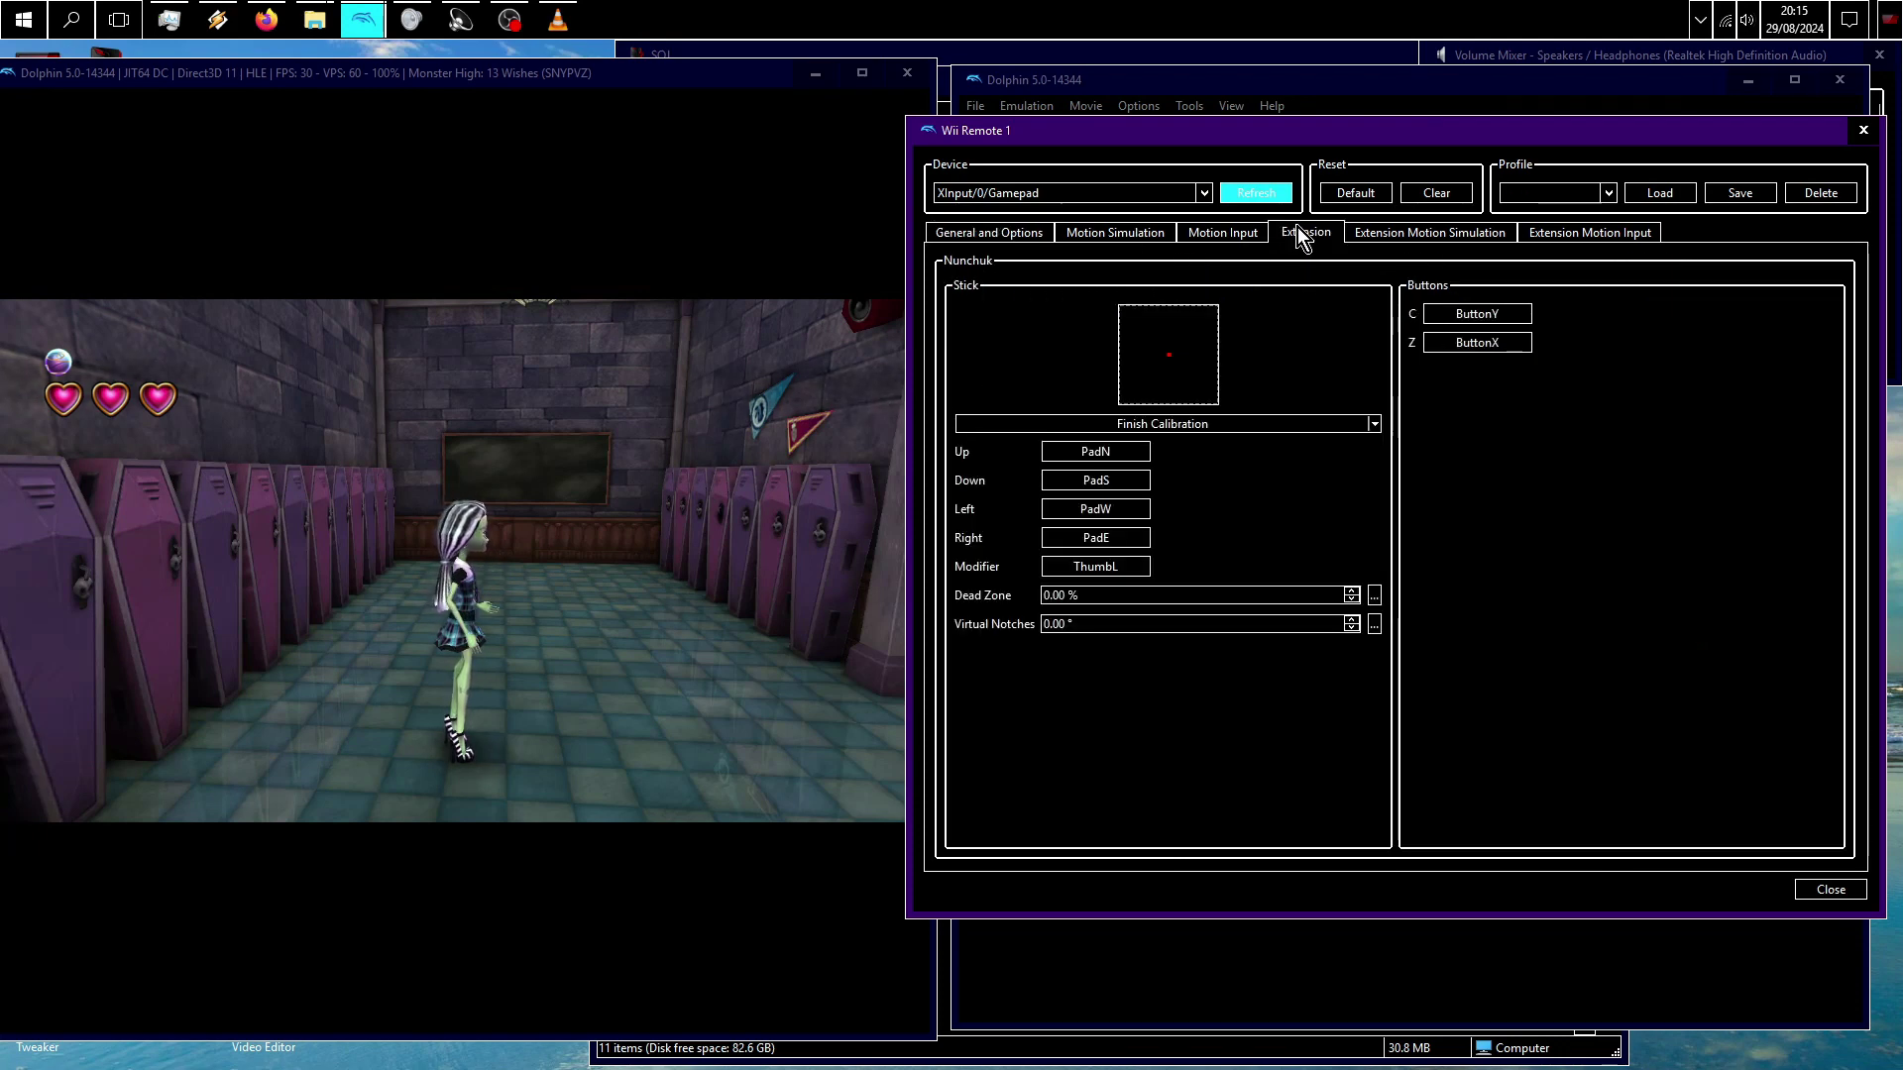
{"action": "left_click", "coordinate": [1475, 314]}
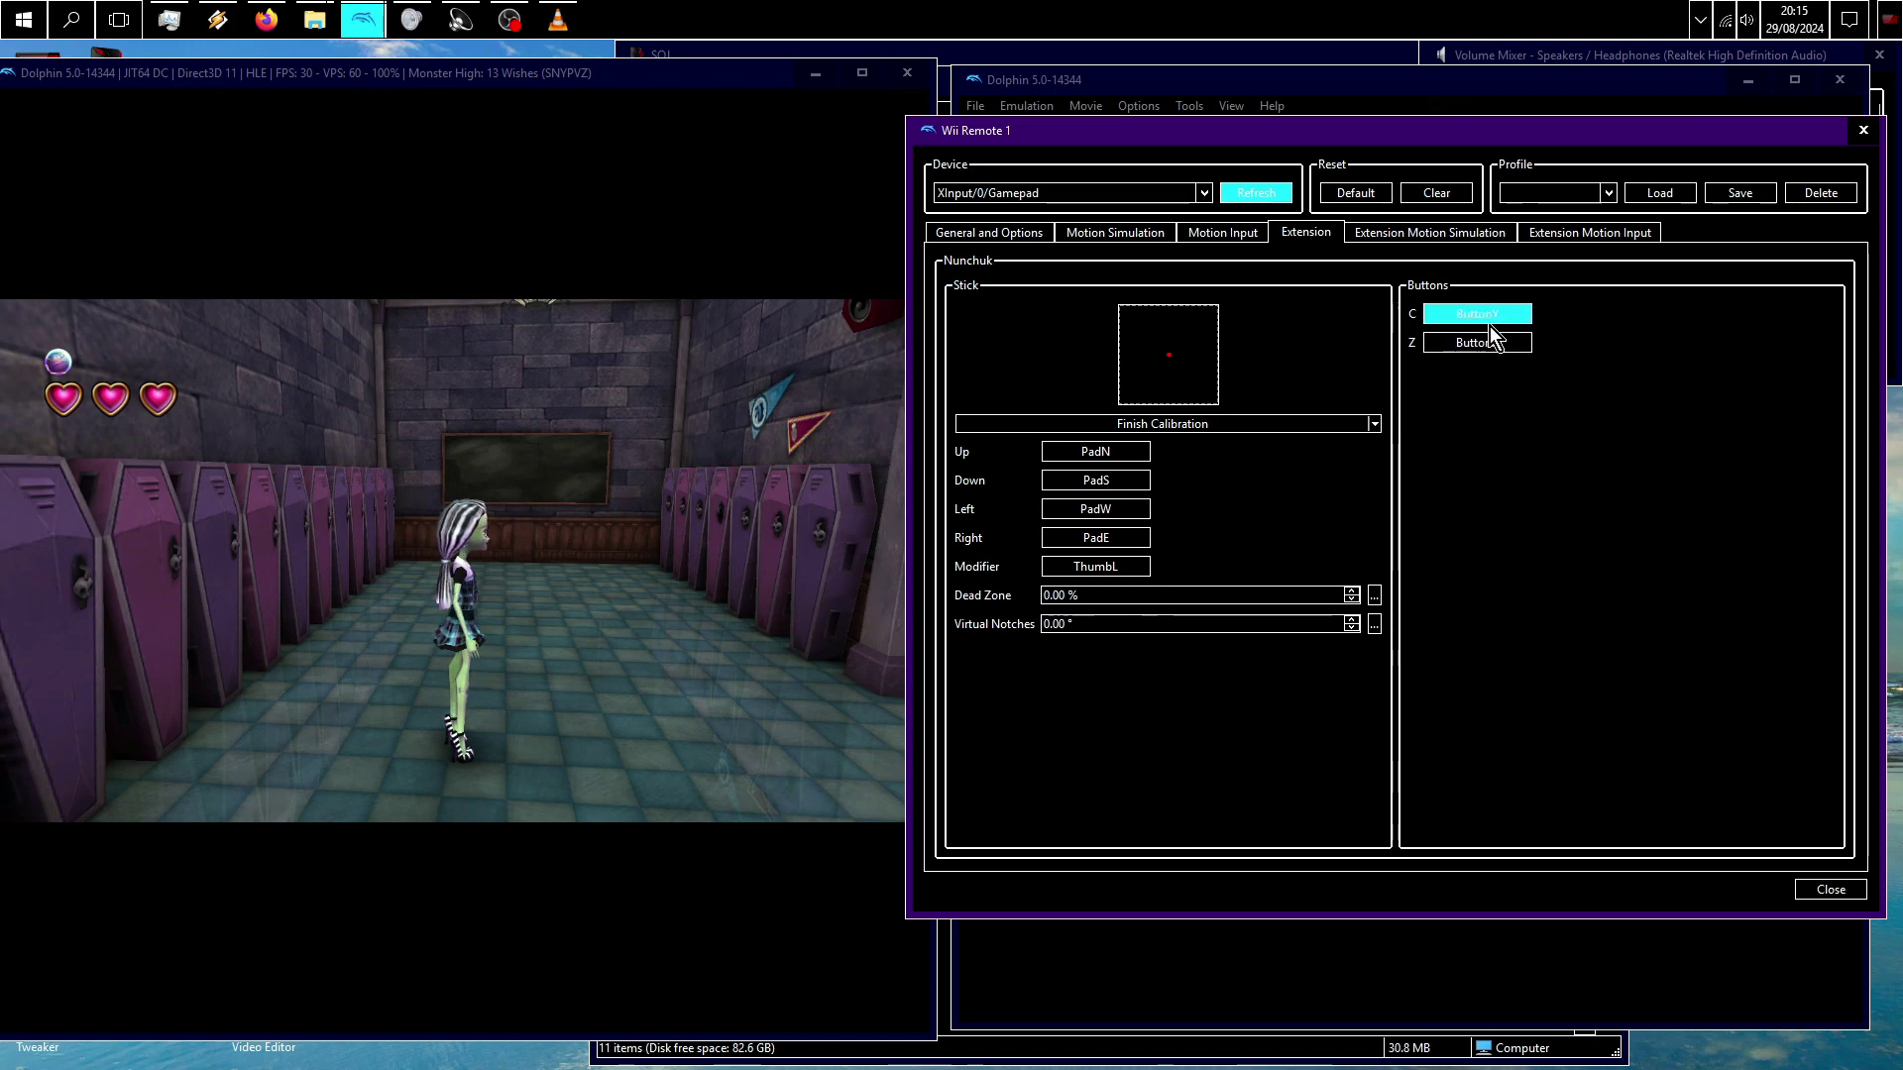
{"action": "left_click", "coordinate": [1507, 345]}
{"action": "left_click", "coordinate": [1486, 312]}
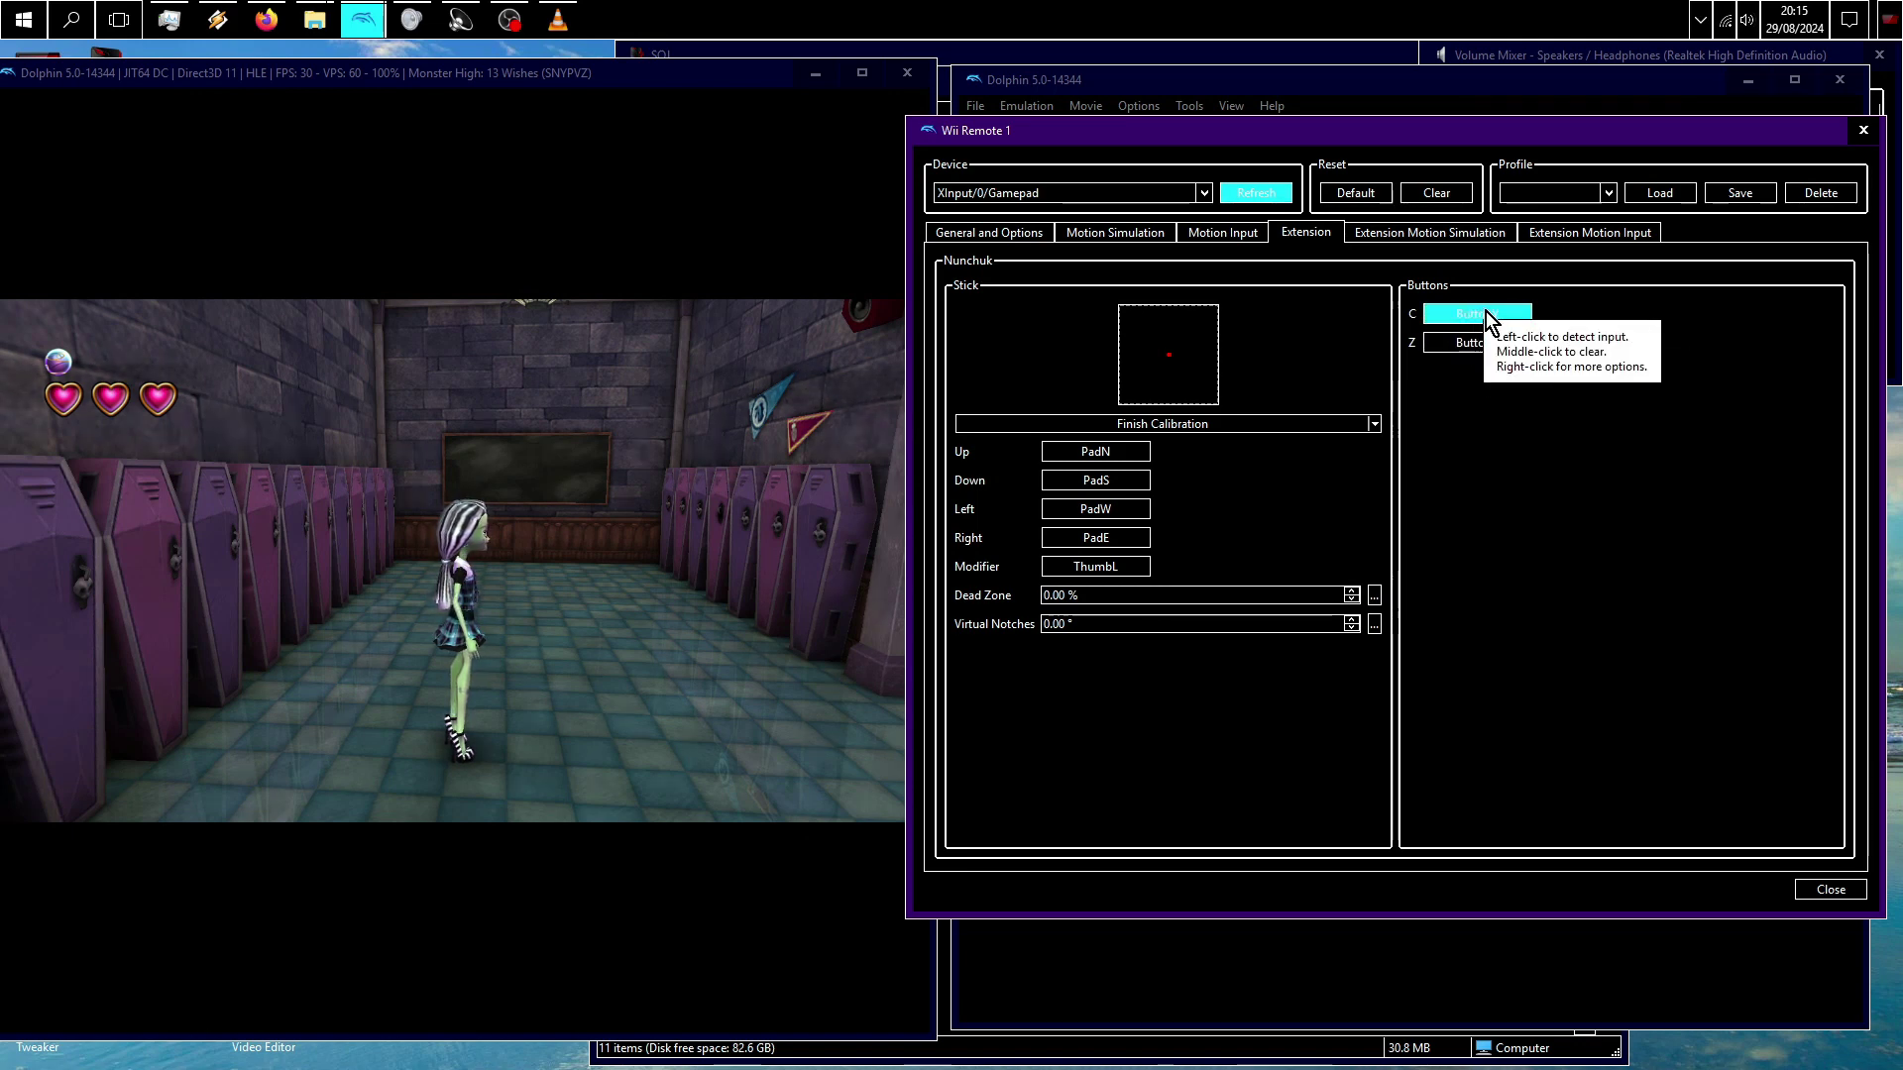
{"action": "left_click", "coordinate": [989, 233]}
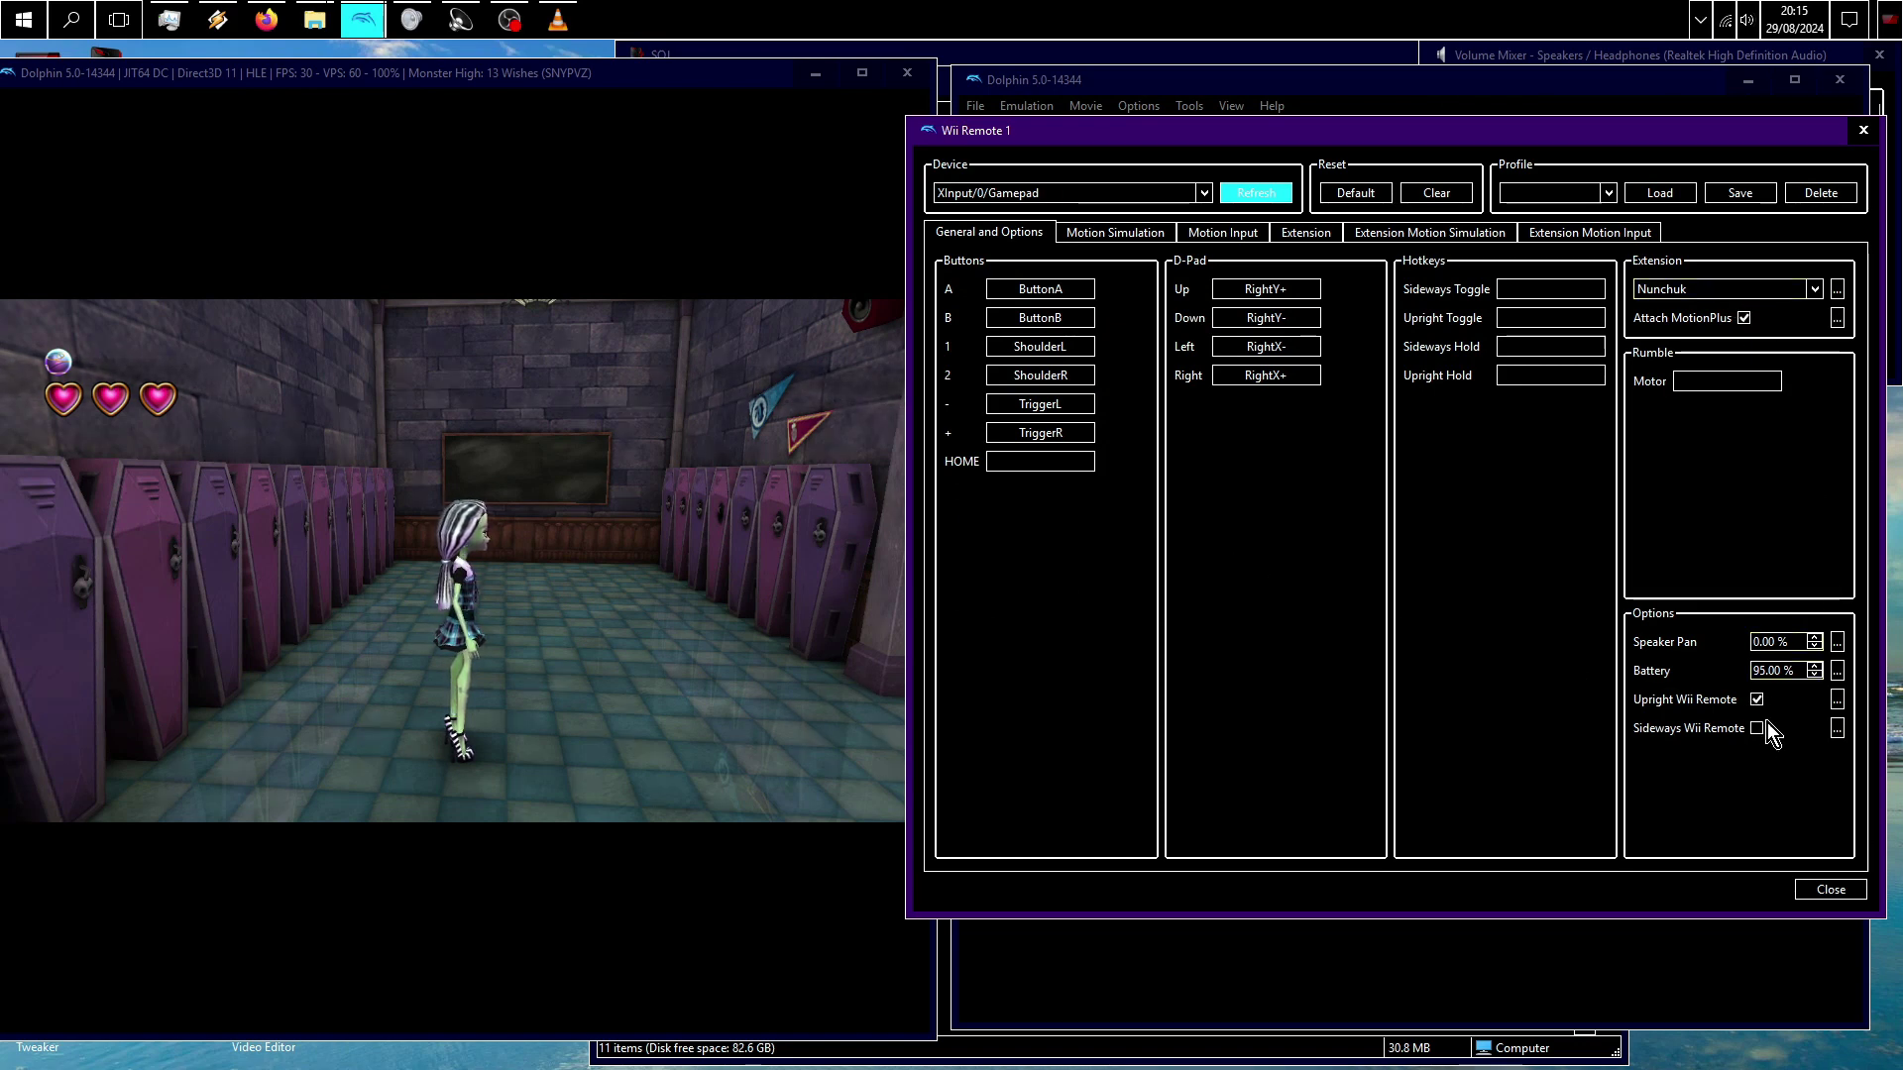
Step: Review every Wii Remote and Nunchuk tab, return to General, and bring the game forward
{"action": "left_click", "coordinate": [1099, 235]}
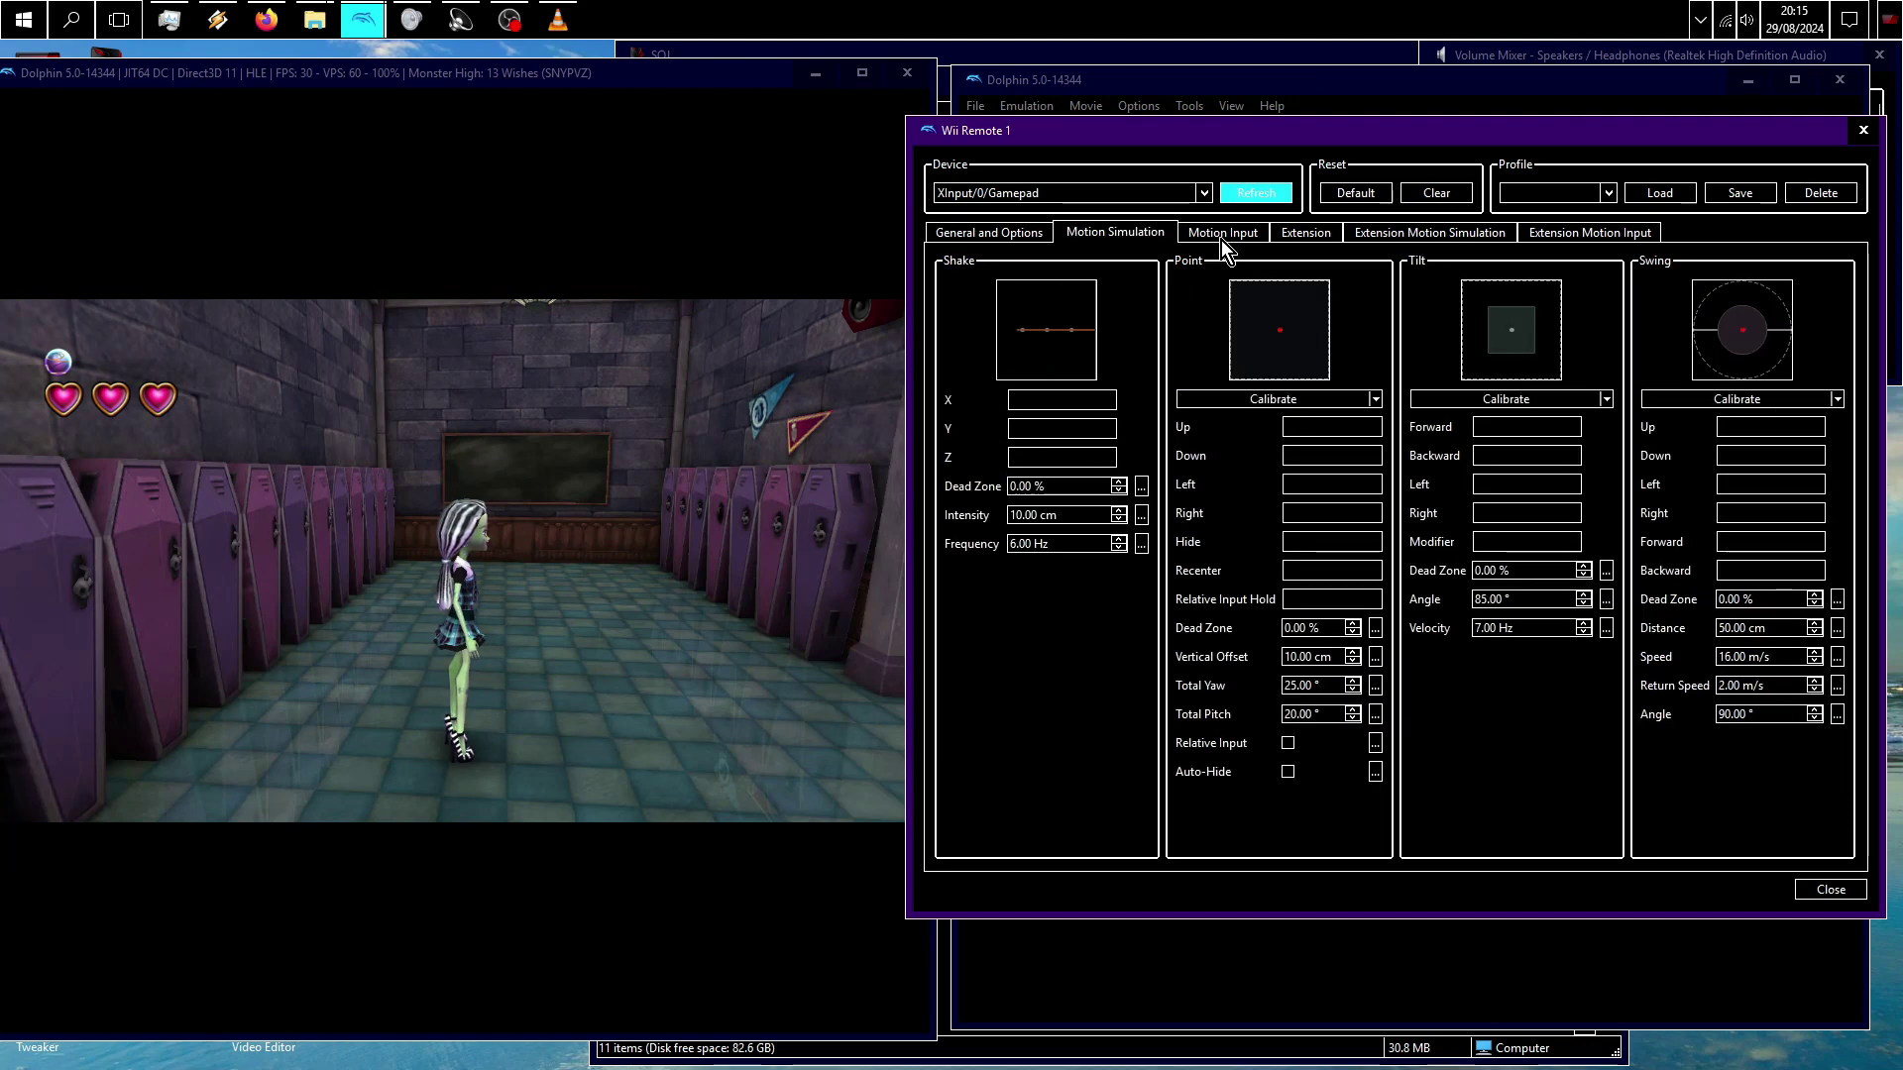
{"action": "left_click", "coordinate": [1221, 235]}
{"action": "left_click", "coordinate": [1296, 236]}
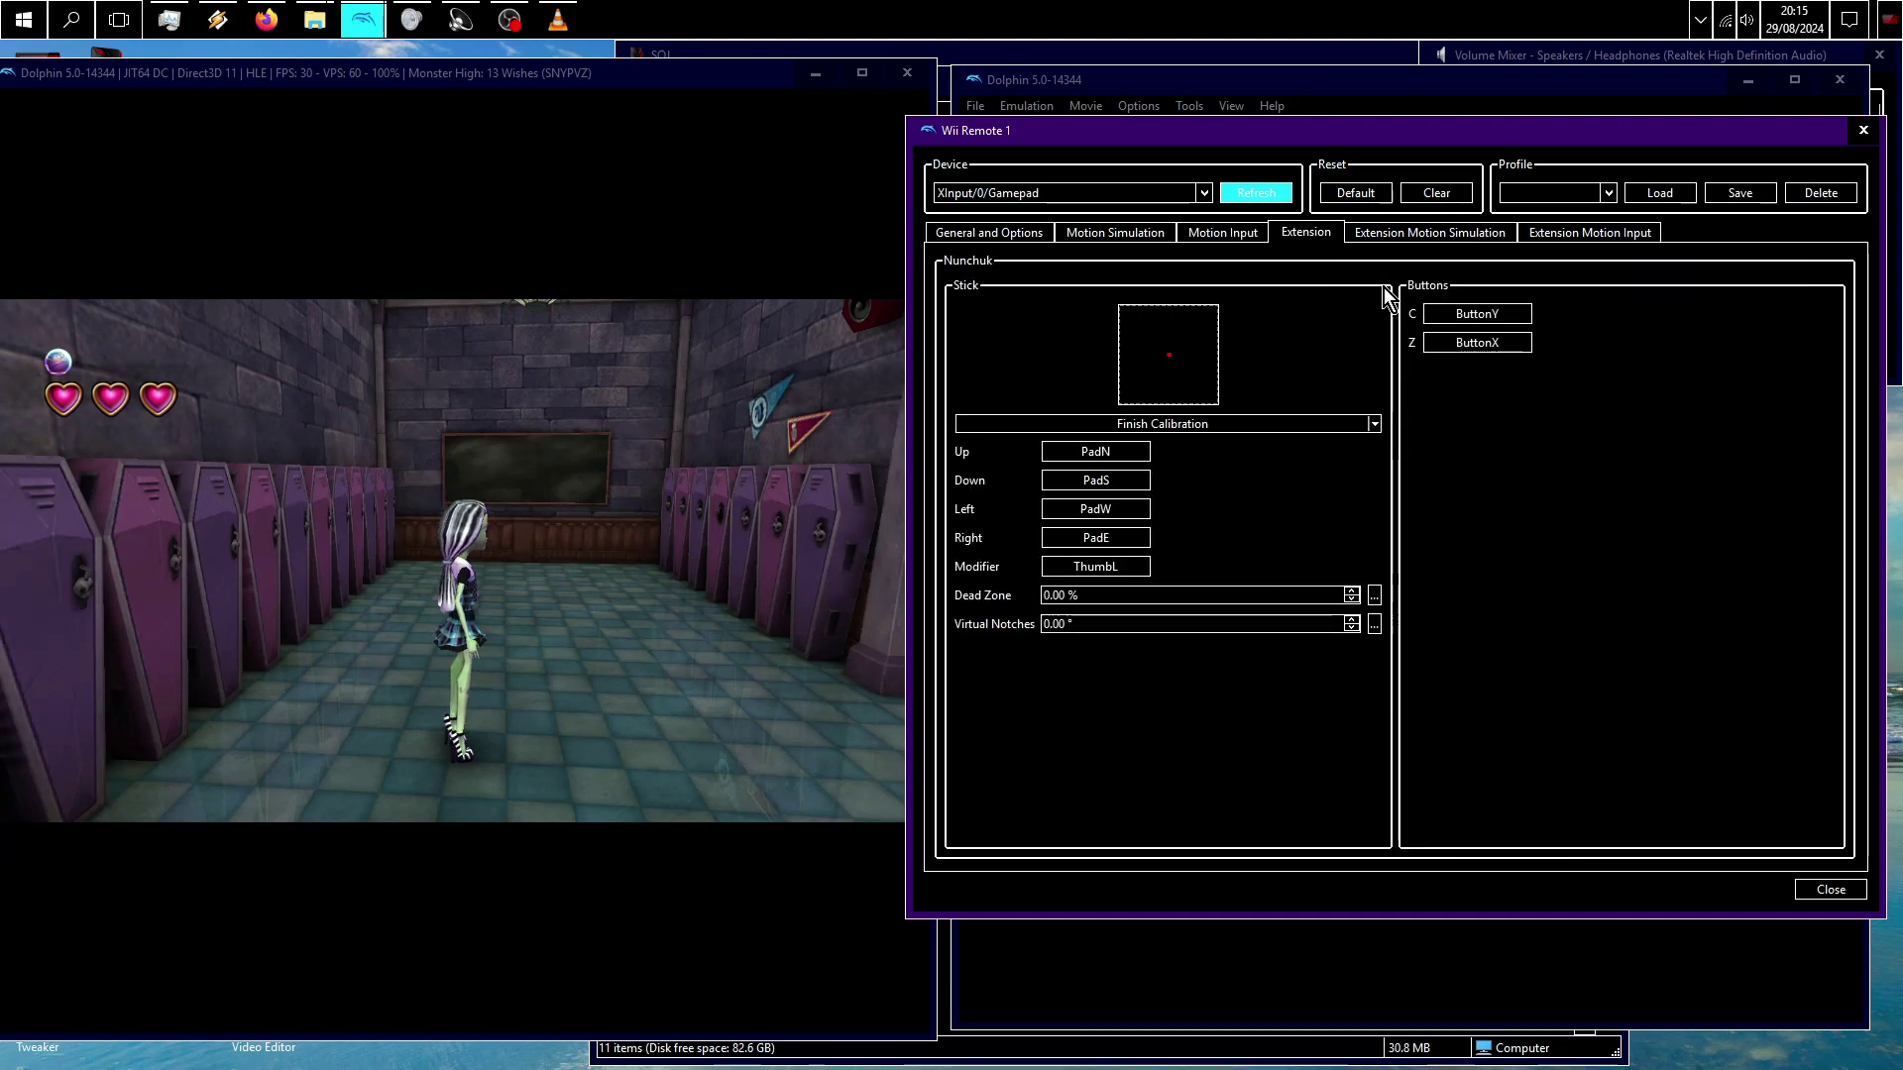
{"action": "left_click", "coordinate": [1411, 238]}
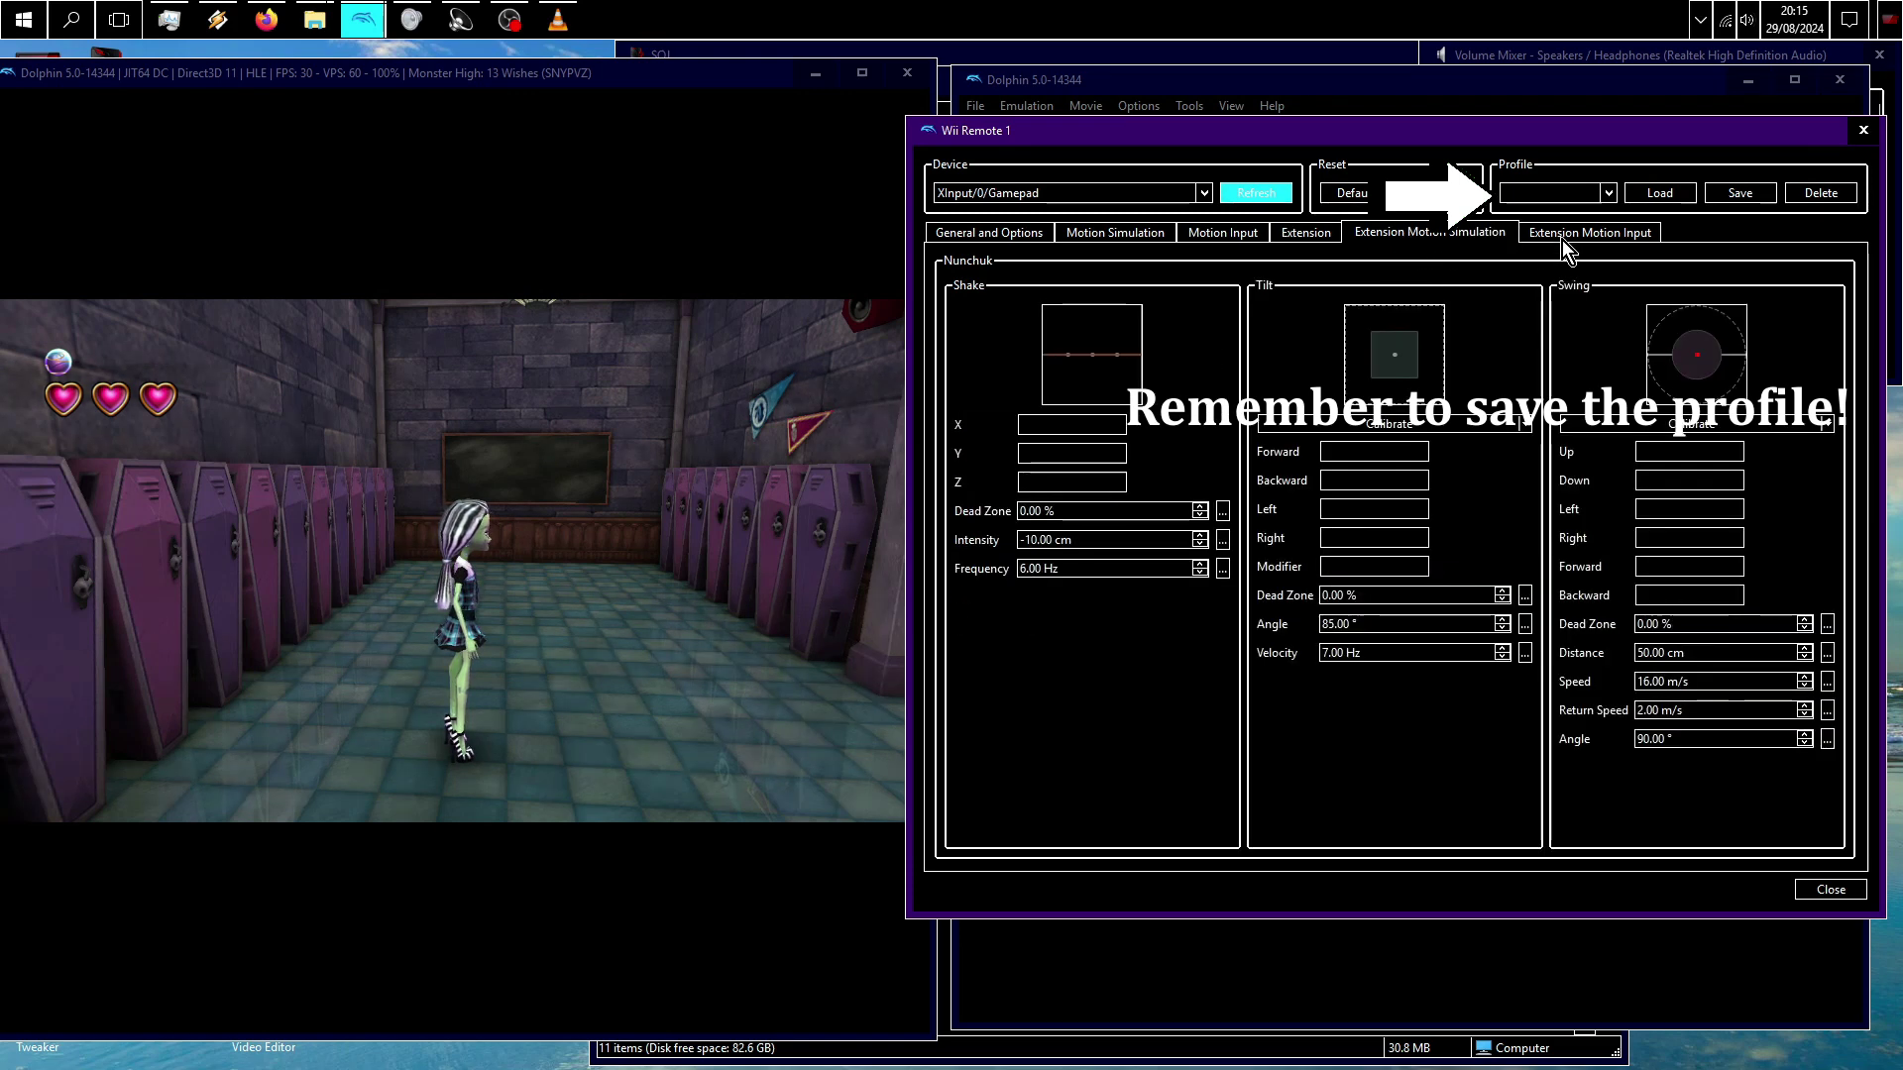
{"action": "left_click", "coordinate": [1568, 235]}
{"action": "left_click", "coordinate": [976, 238]}
{"action": "left_click", "coordinate": [446, 596]}
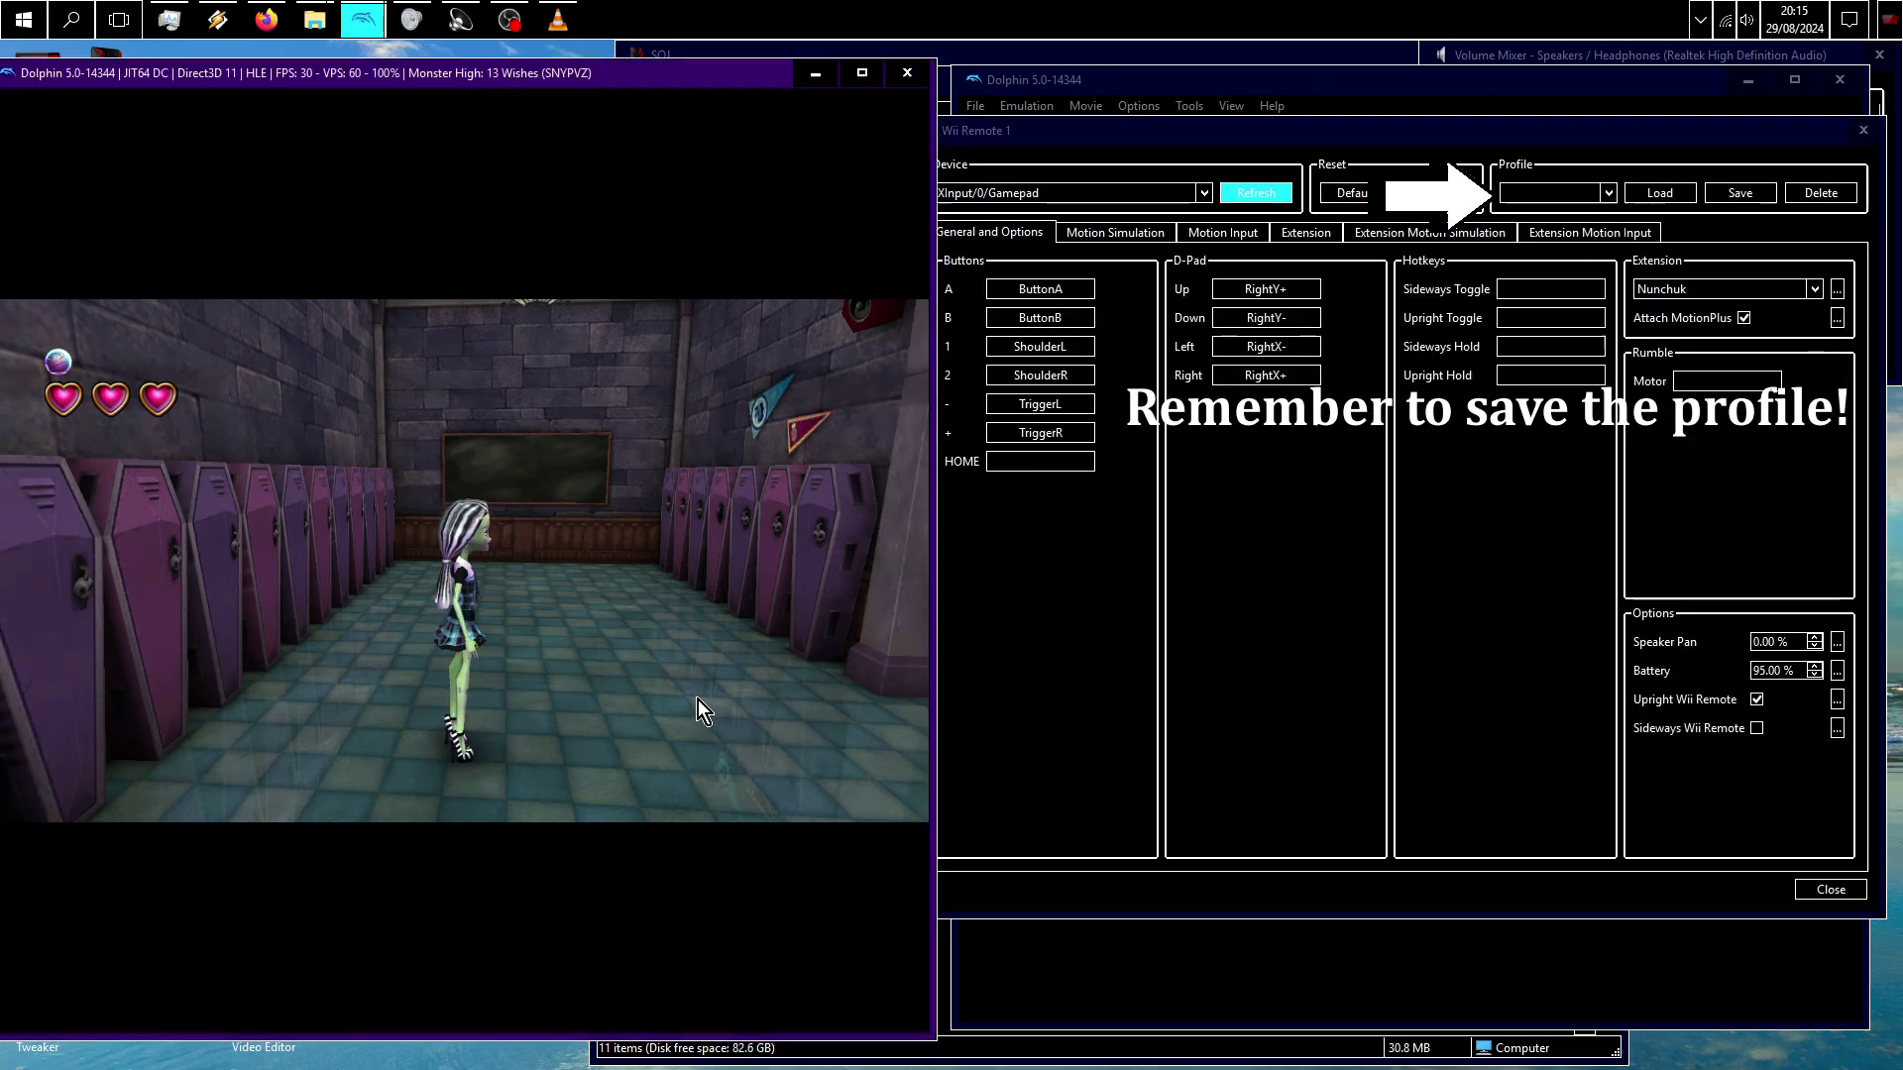